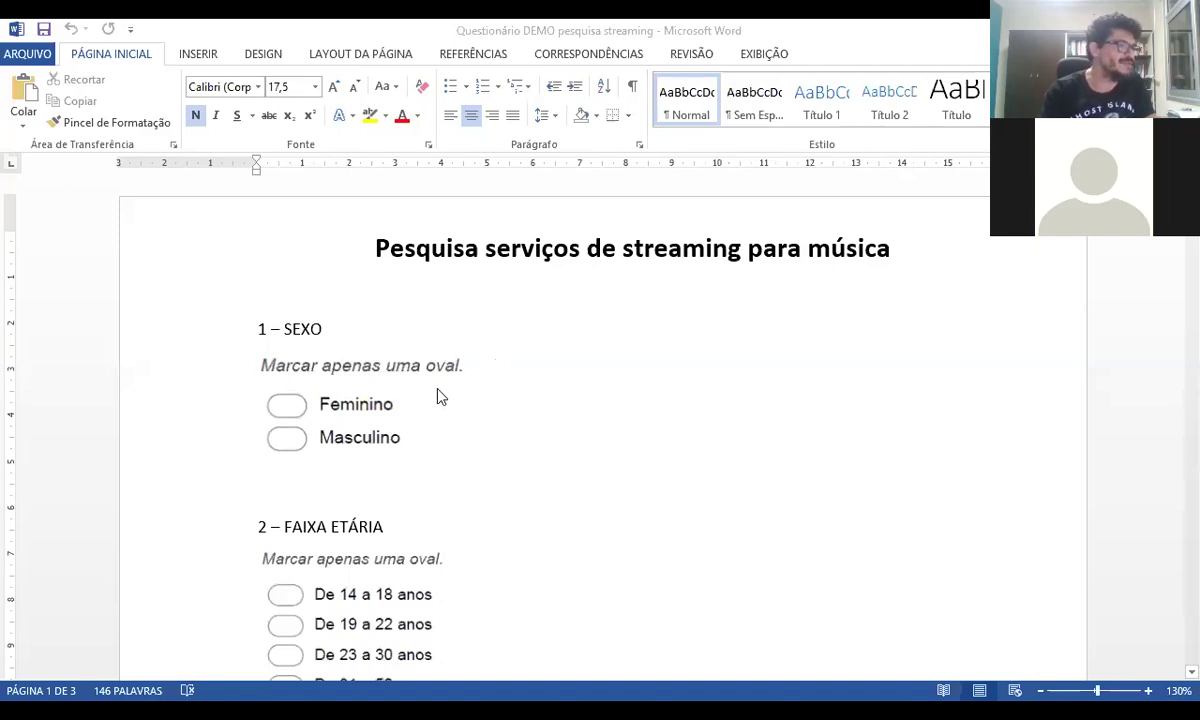
Read through the streaming survey questionnaire from question 1 (SEXO) to question 8 on agreement with streaming statements
{"action": "scroll", "coordinate": [645, 432], "scroll_direction": "down", "scroll_amount": 3}
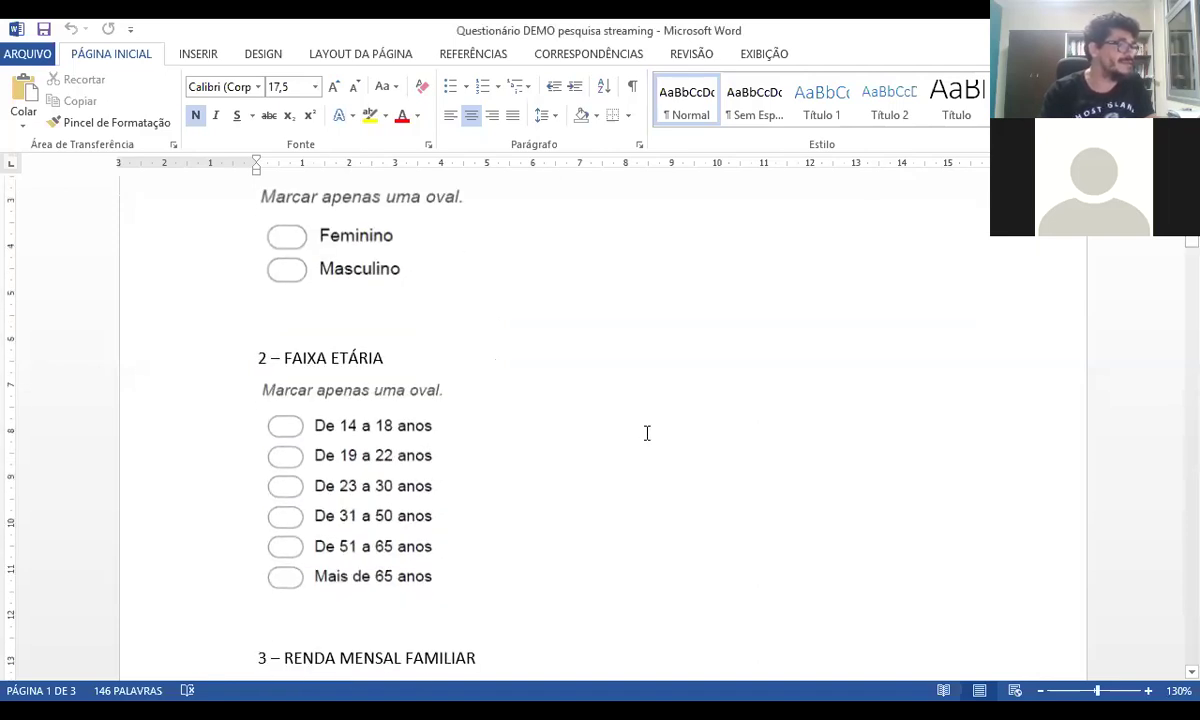
{"action": "scroll", "coordinate": [527, 449], "scroll_direction": "down", "scroll_amount": 2}
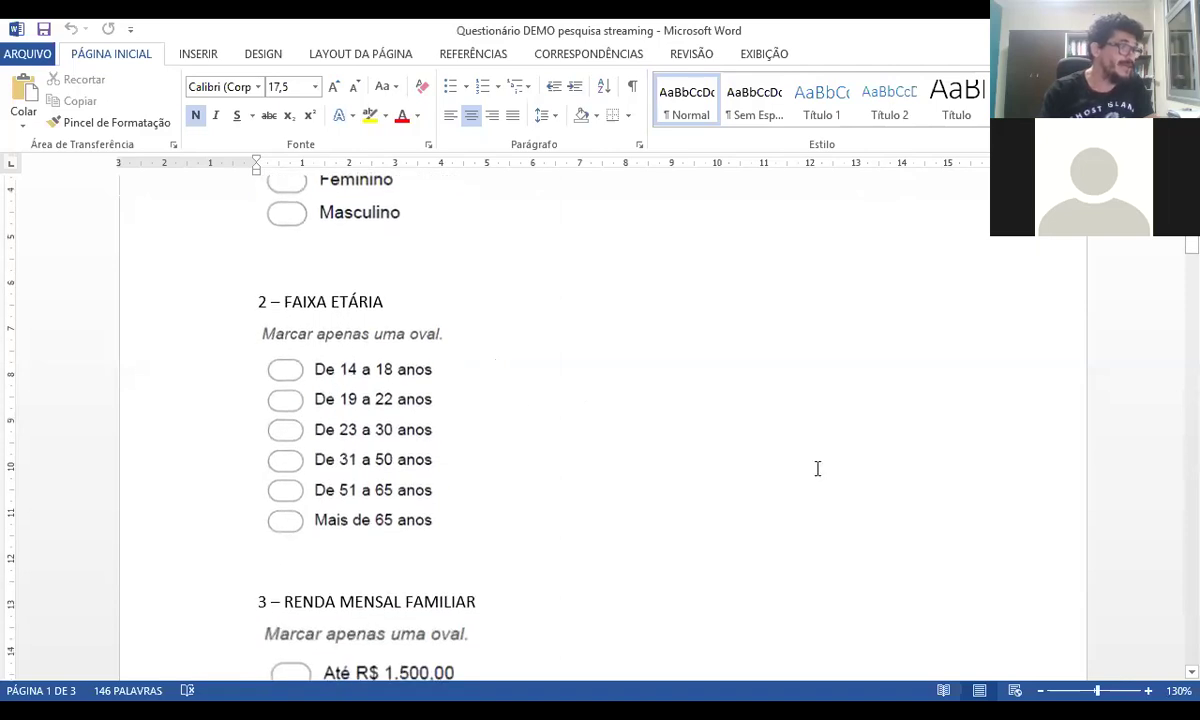
{"action": "scroll", "coordinate": [817, 469], "scroll_direction": "down", "scroll_amount": 1}
{"action": "scroll", "coordinate": [817, 469], "scroll_direction": "down", "scroll_amount": 5}
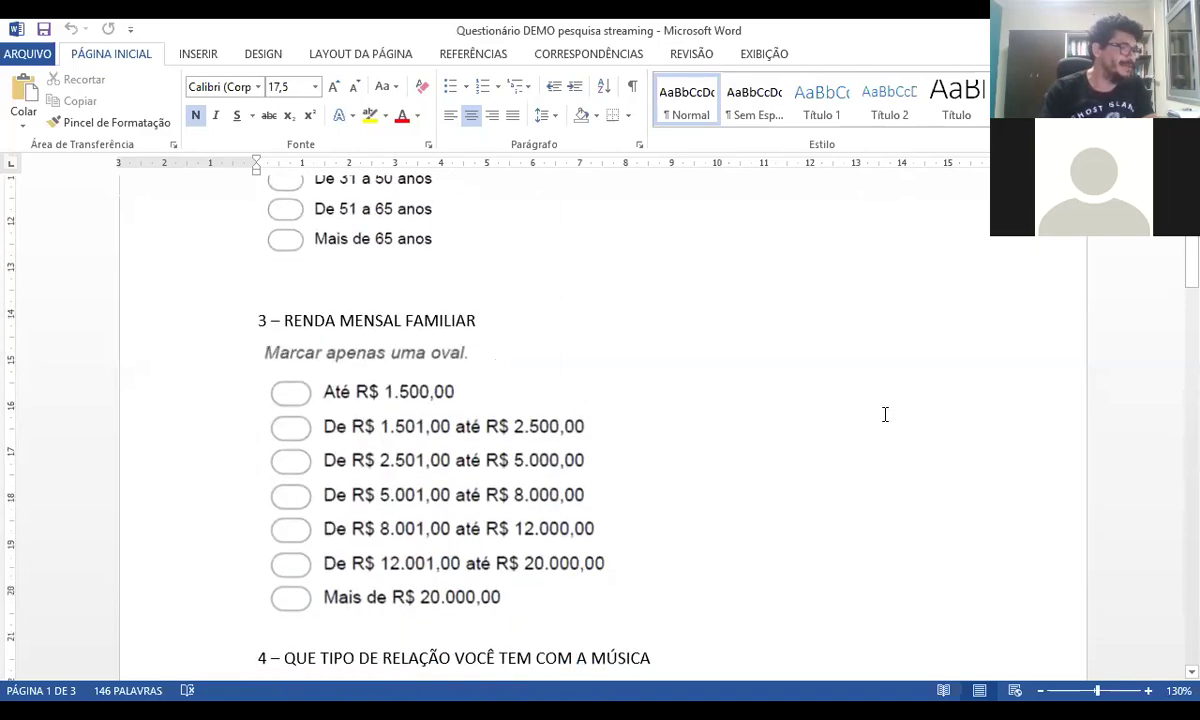
{"action": "scroll", "coordinate": [885, 414], "scroll_direction": "down", "scroll_amount": 4}
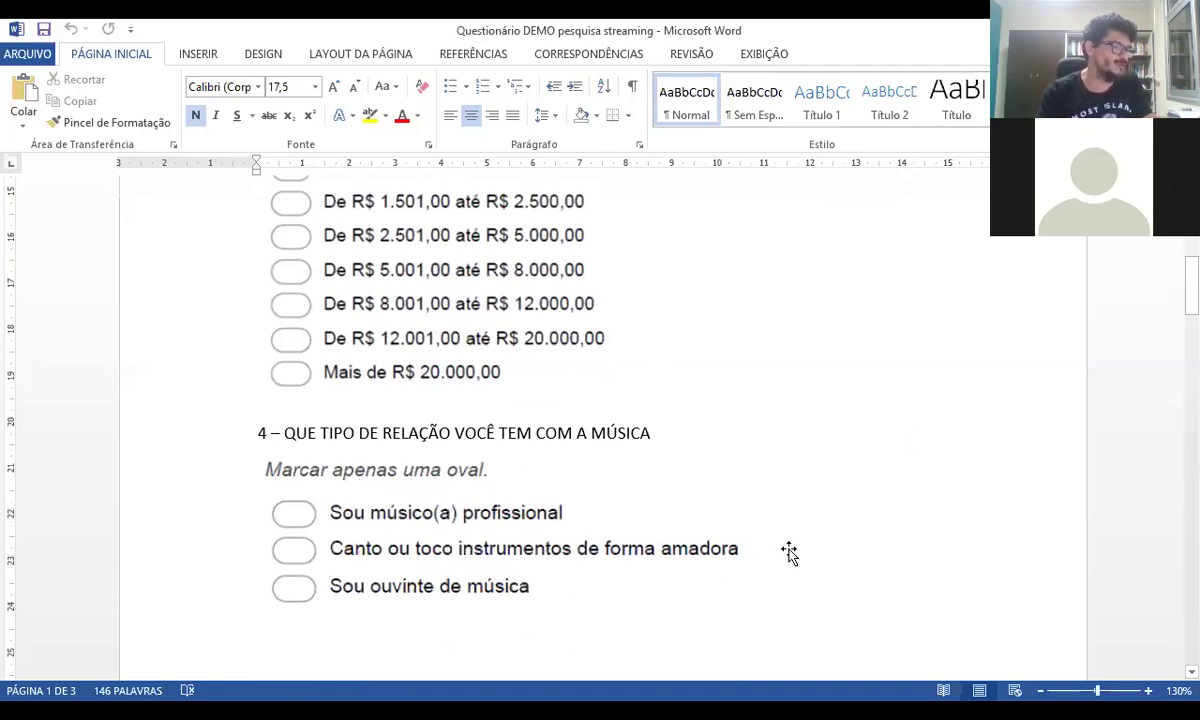
{"action": "scroll", "coordinate": [789, 553], "scroll_direction": "down", "scroll_amount": 1}
{"action": "scroll", "coordinate": [431, 469], "scroll_direction": "down", "scroll_amount": 3}
{"action": "scroll", "coordinate": [458, 477], "scroll_direction": "down", "scroll_amount": 7}
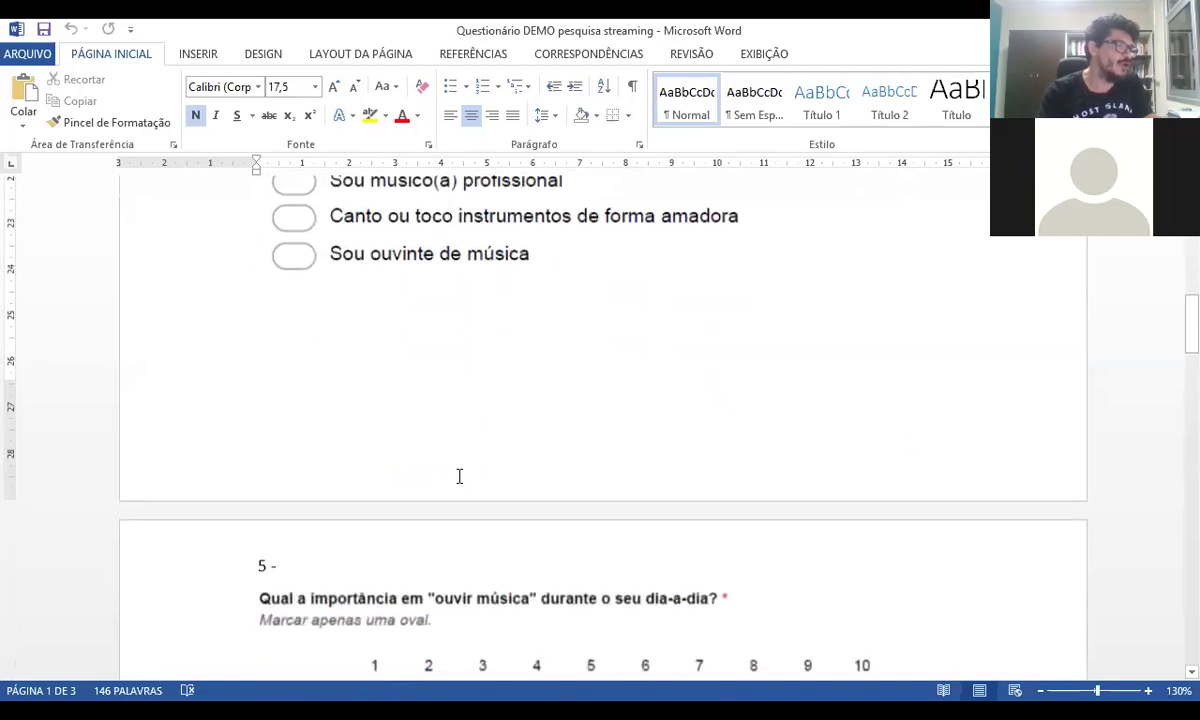
{"action": "scroll", "coordinate": [459, 476], "scroll_direction": "down", "scroll_amount": 4}
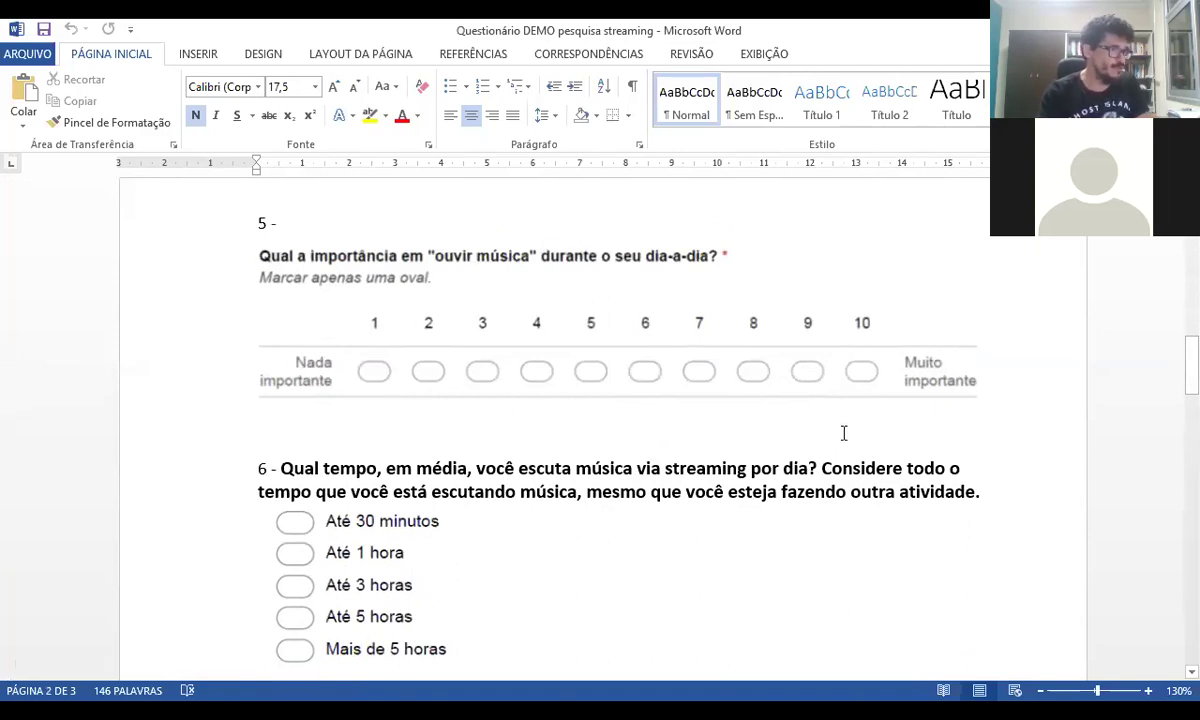
{"action": "scroll", "coordinate": [840, 438], "scroll_direction": "down", "scroll_amount": 3}
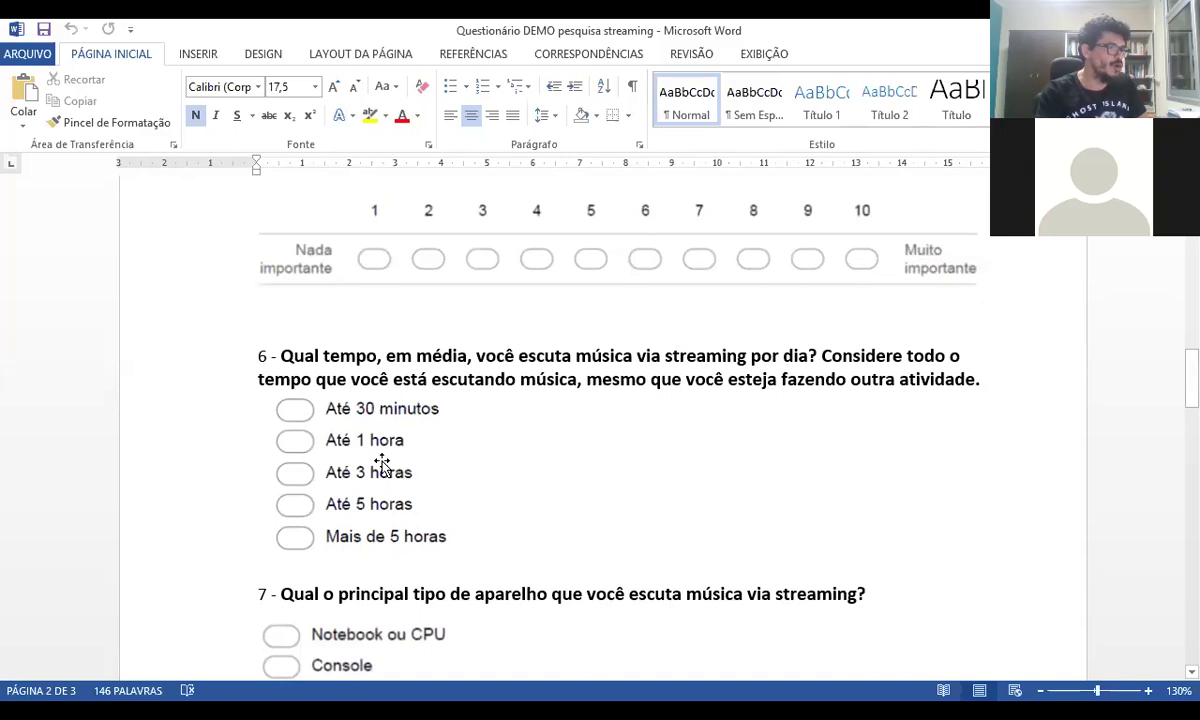
{"action": "scroll", "coordinate": [723, 436], "scroll_direction": "down", "scroll_amount": 2}
{"action": "scroll", "coordinate": [723, 436], "scroll_direction": "down", "scroll_amount": 2}
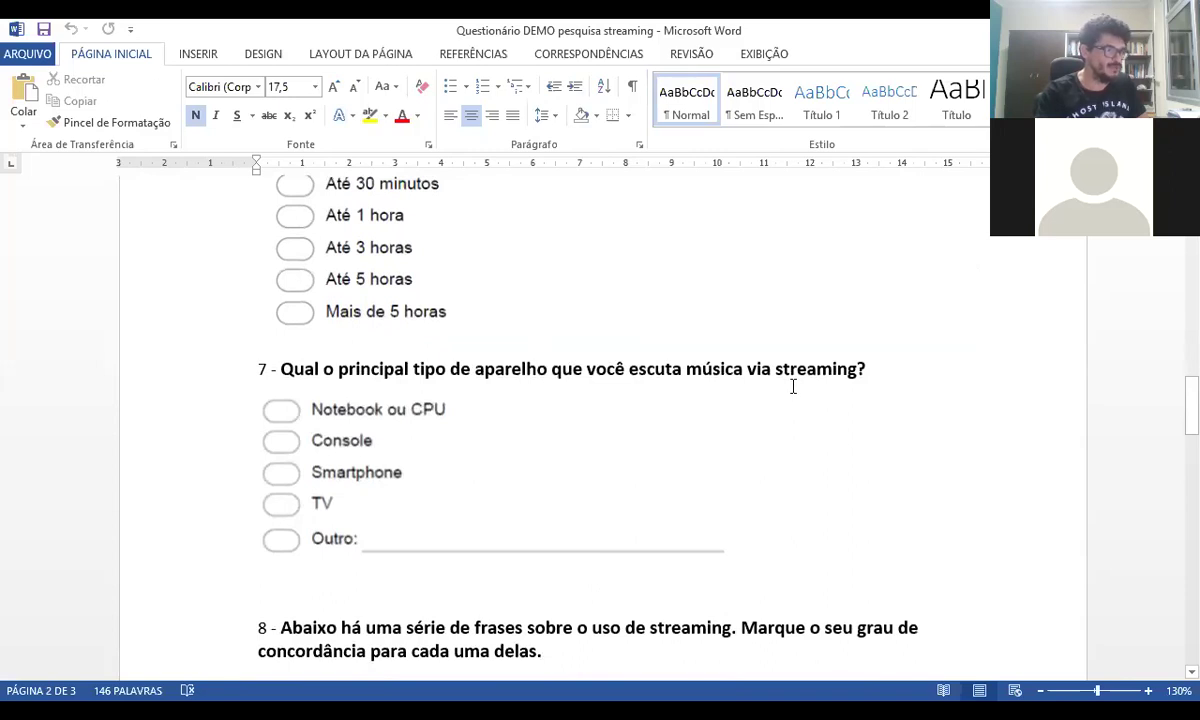
{"action": "scroll", "coordinate": [793, 386], "scroll_direction": "down", "scroll_amount": 6}
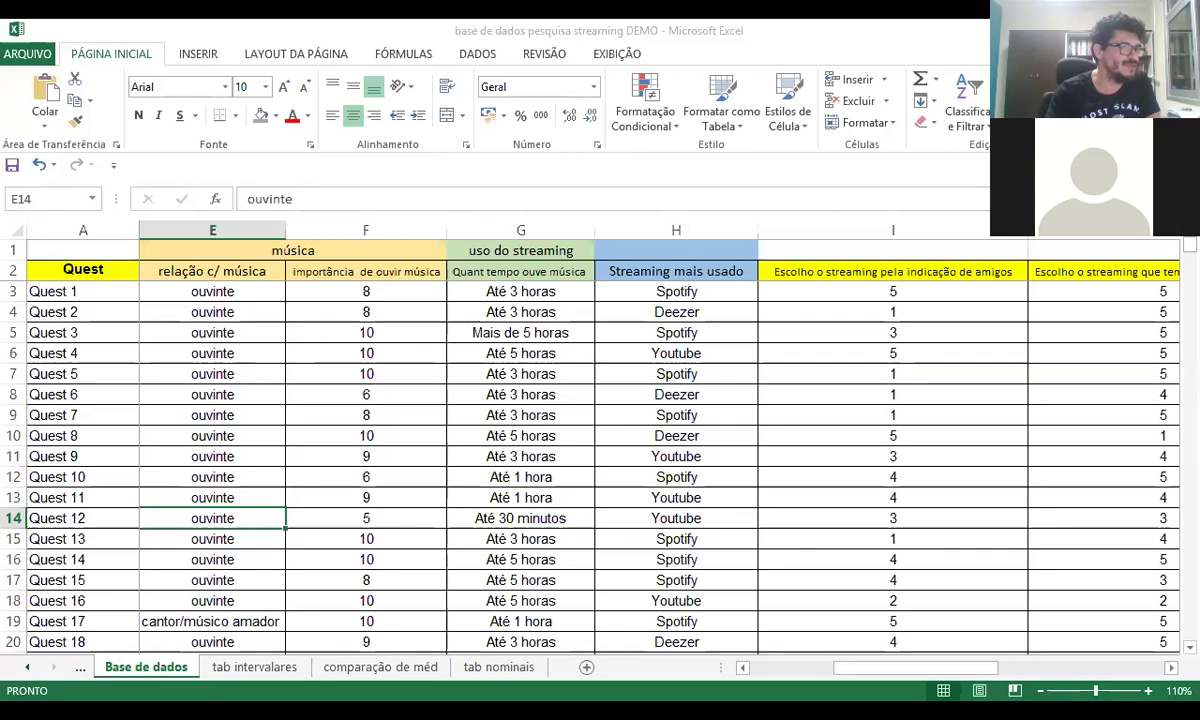
In the Excel survey database, examine the column headers from Sexo through music habits and Streaming mais usado to the streaming belief statements
{"action": "scroll", "coordinate": [750, 635], "scroll_direction": "left", "scroll_amount": 3}
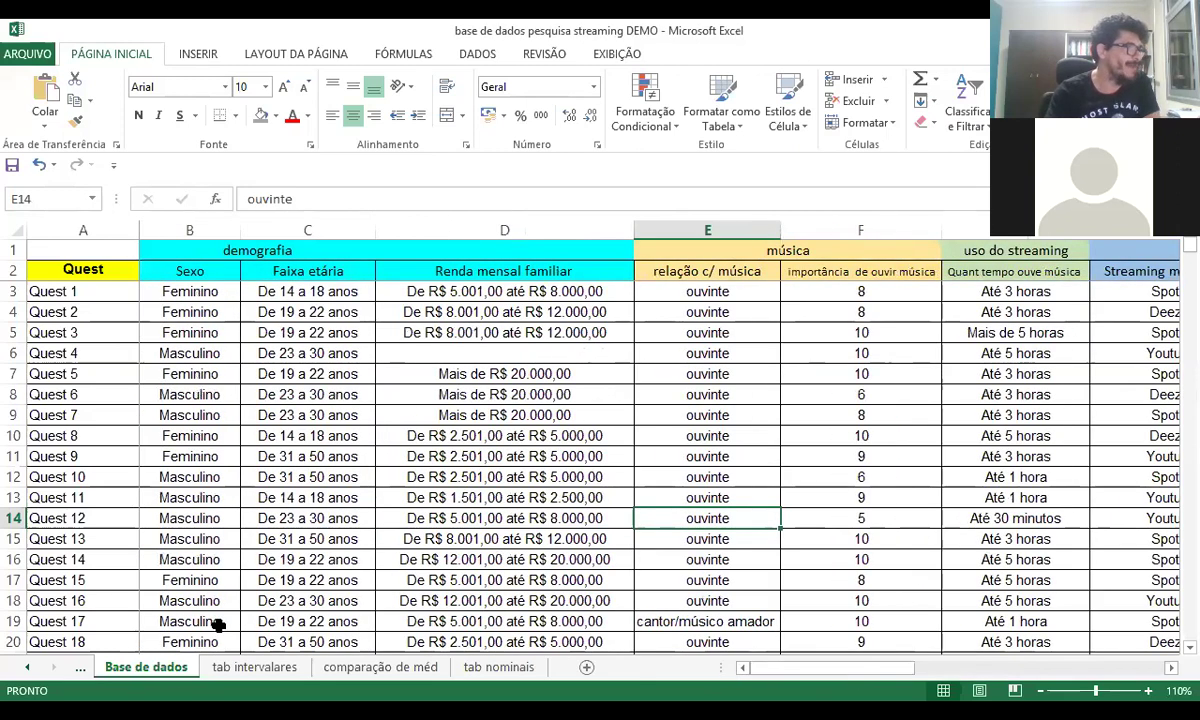
{"action": "left_click", "coordinate": [200, 270]}
{"action": "left_click", "coordinate": [256, 268]}
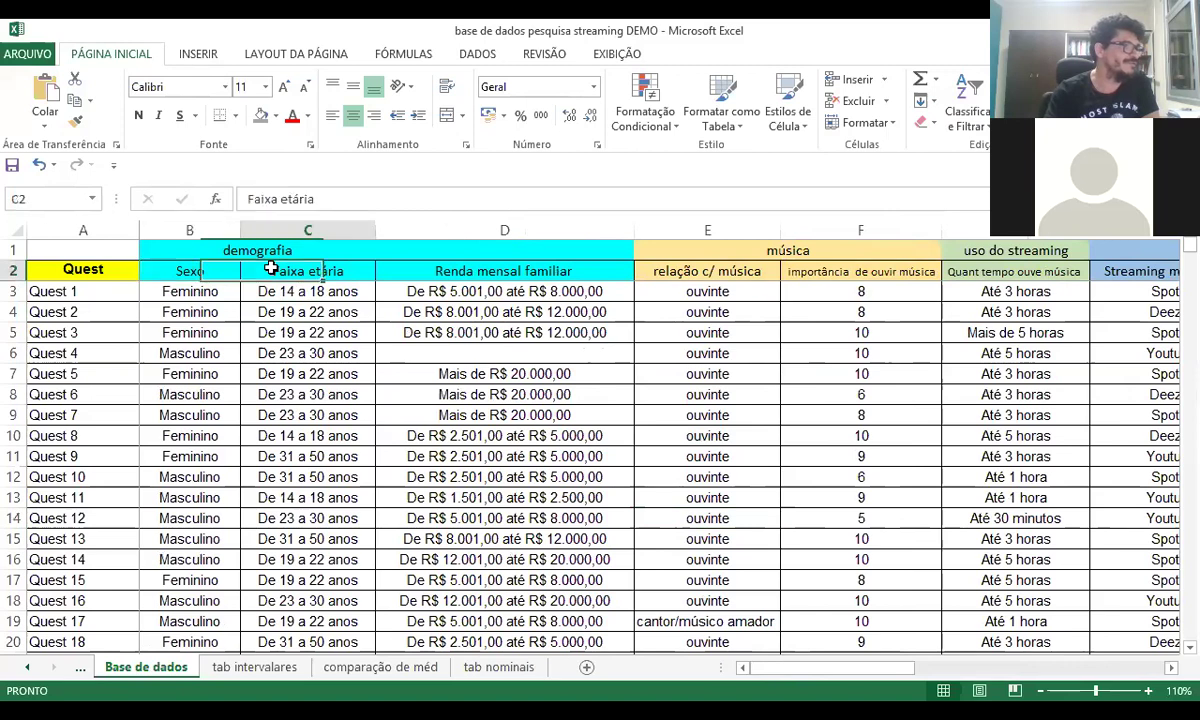
{"action": "left_click", "coordinate": [500, 273]}
{"action": "left_click", "coordinate": [708, 276]}
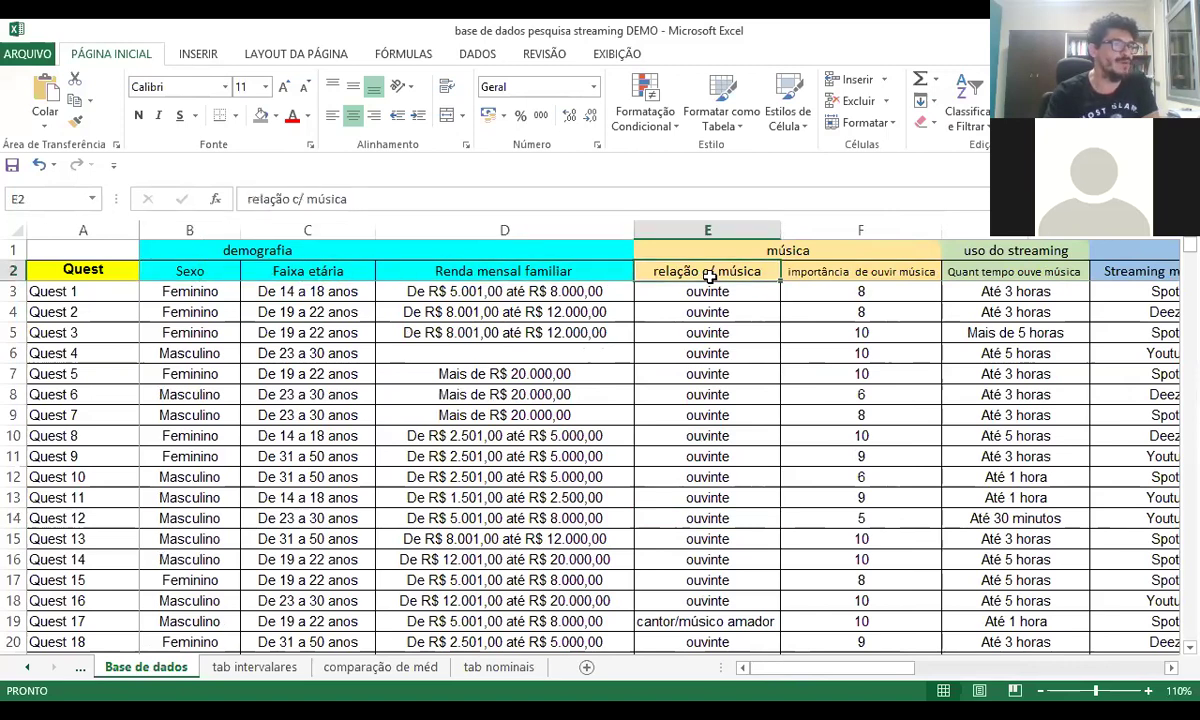
{"action": "left_click", "coordinate": [850, 271]}
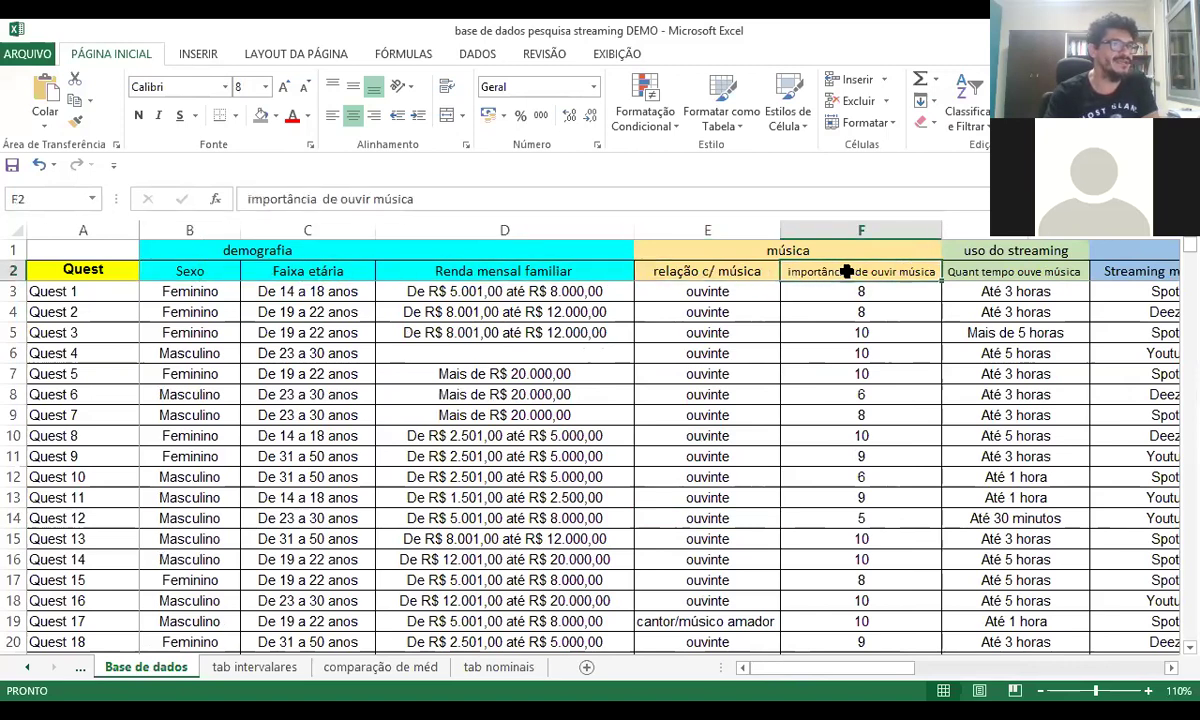
{"action": "left_click", "coordinate": [995, 272]}
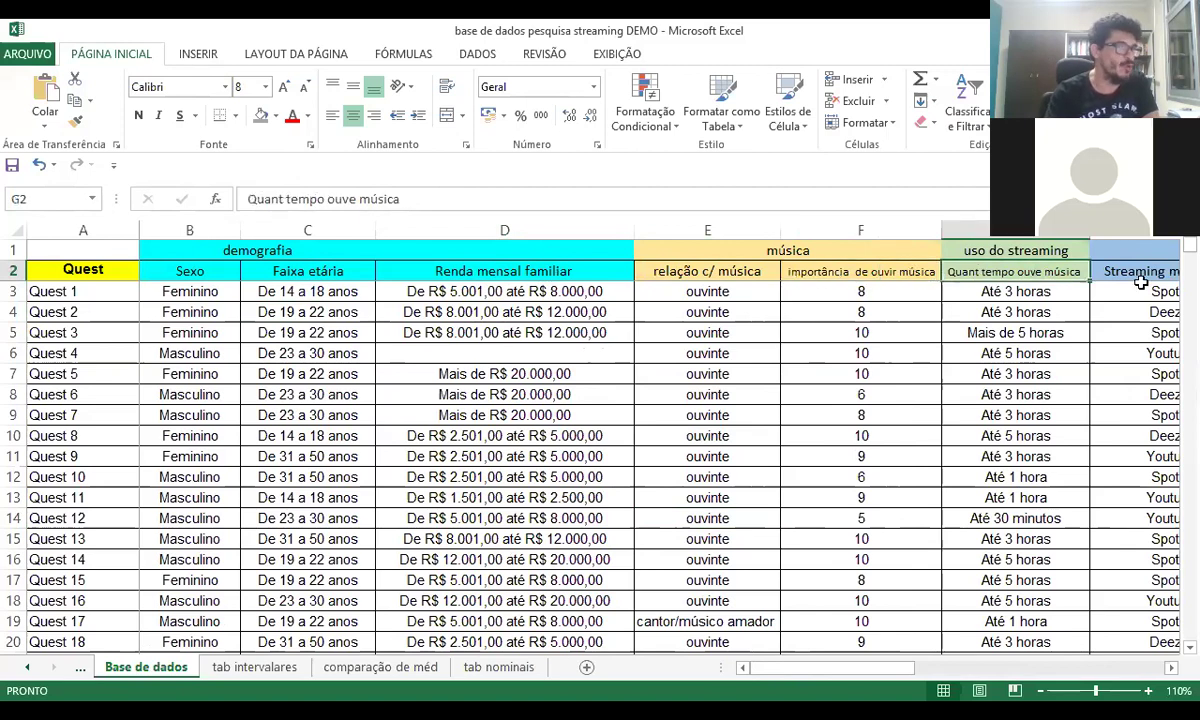
{"action": "left_click_drag", "start_coordinate": [865, 670], "coordinate": [990, 677]}
{"action": "left_click", "coordinate": [730, 271]}
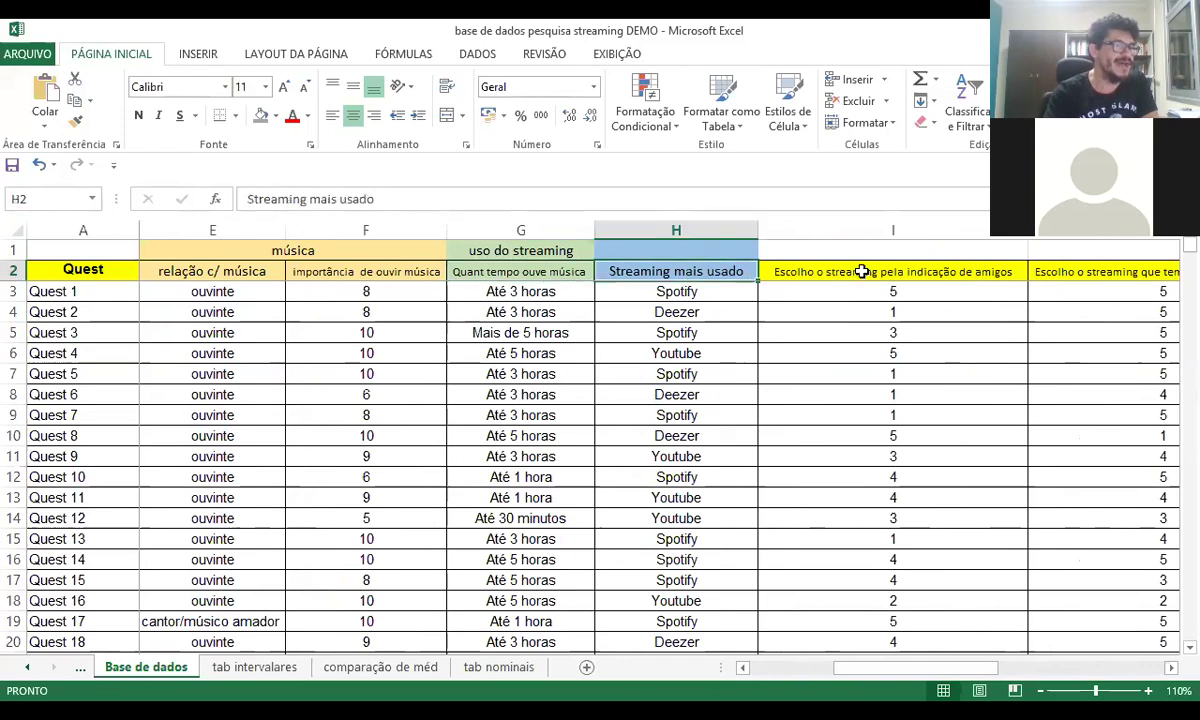
{"action": "left_click_drag", "start_coordinate": [892, 669], "coordinate": [1000, 677]}
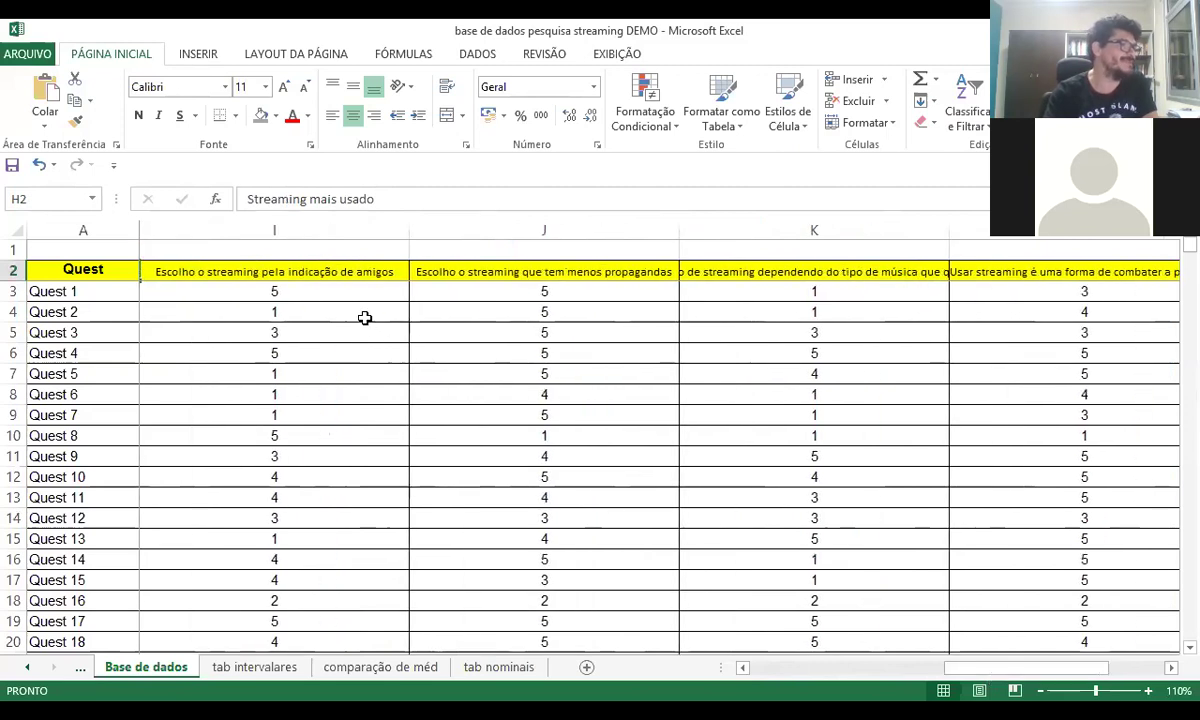
{"action": "left_click", "coordinate": [365, 320]}
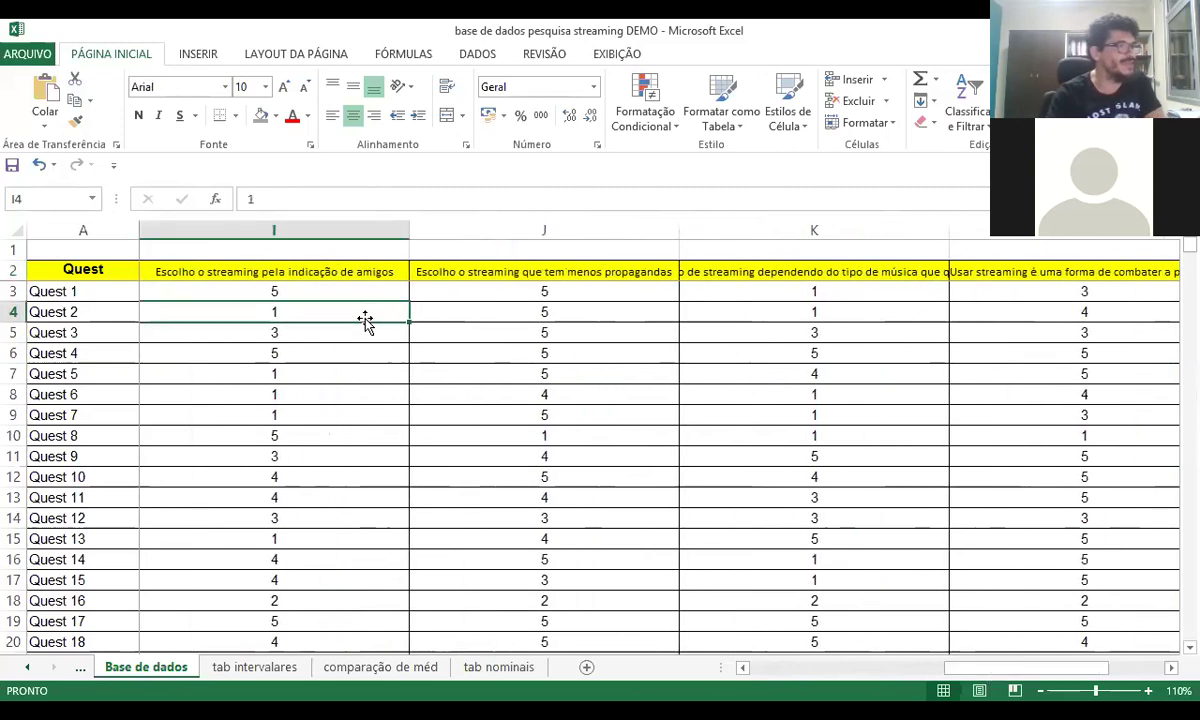
{"action": "left_click", "coordinate": [347, 293]}
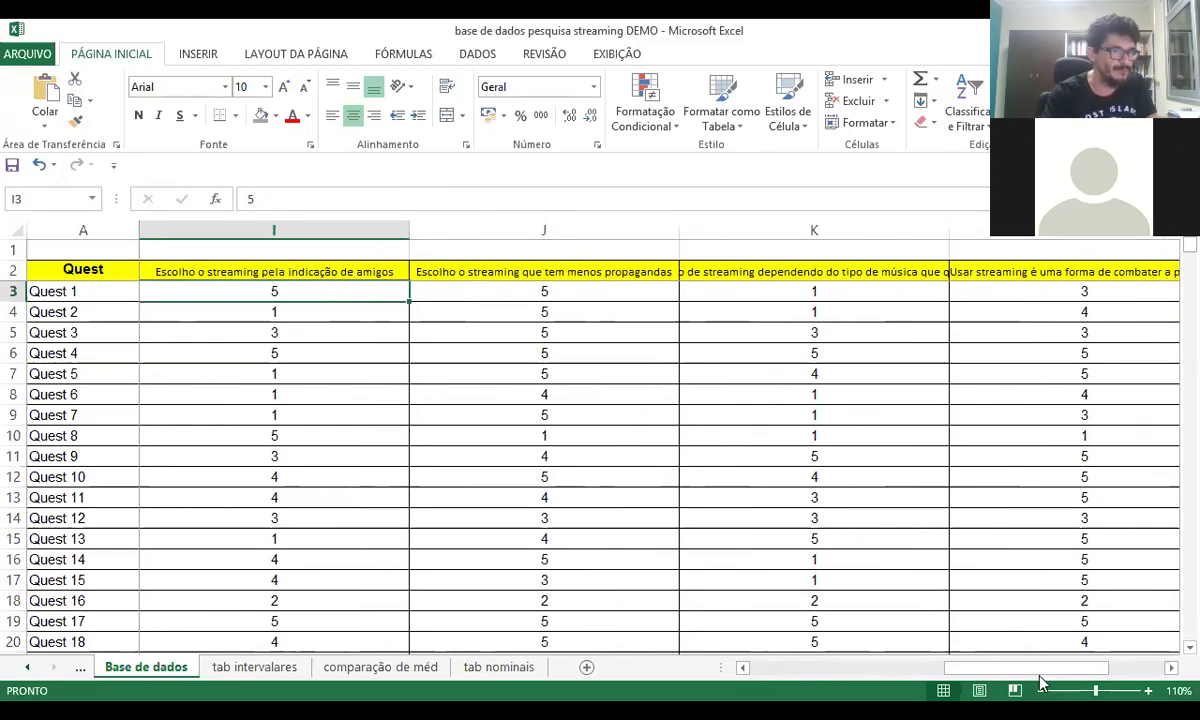
{"action": "left_click_drag", "start_coordinate": [1040, 680], "coordinate": [845, 680]}
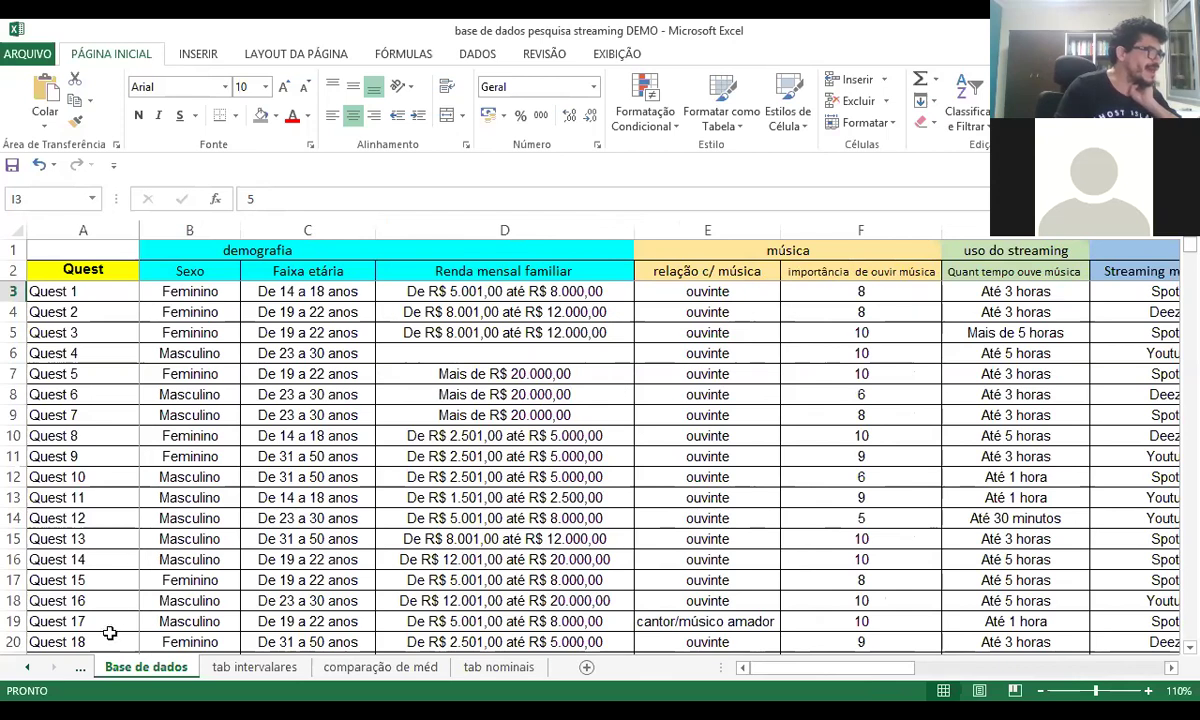
On the tabela dinâmica sheet, replace the Renda mensal familiar row field of the pivot table with Sexo
{"action": "left_click", "coordinate": [28, 668]}
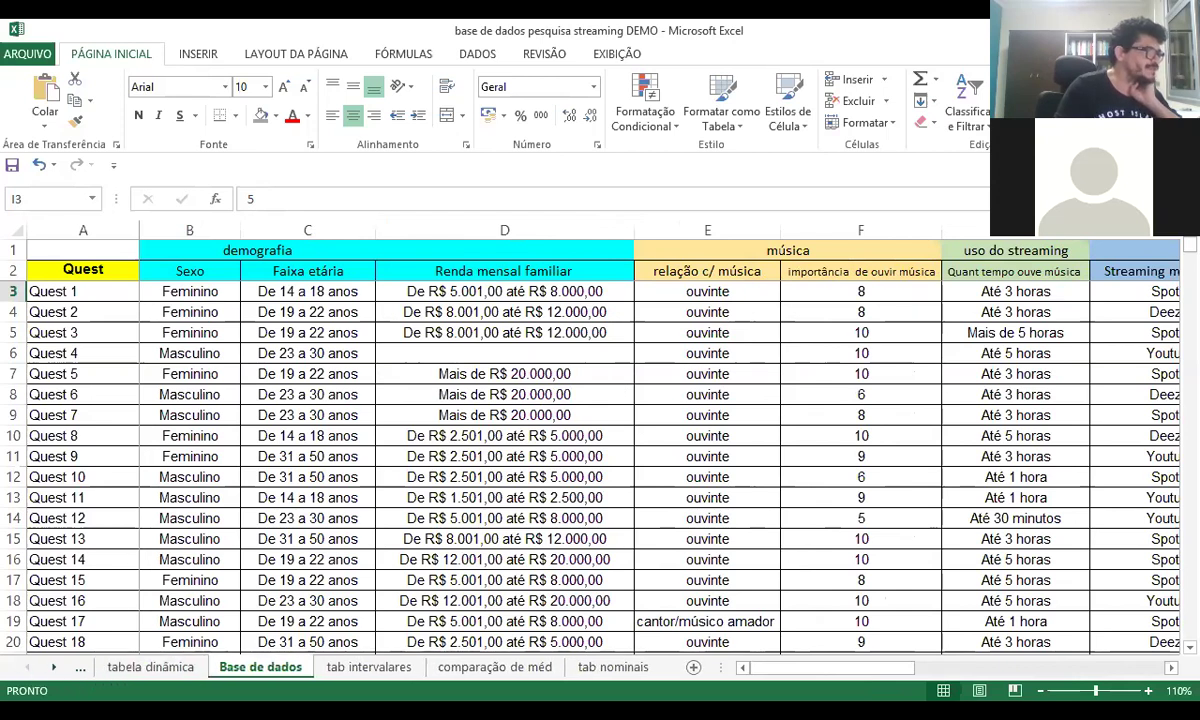
{"action": "left_click", "coordinate": [166, 673]}
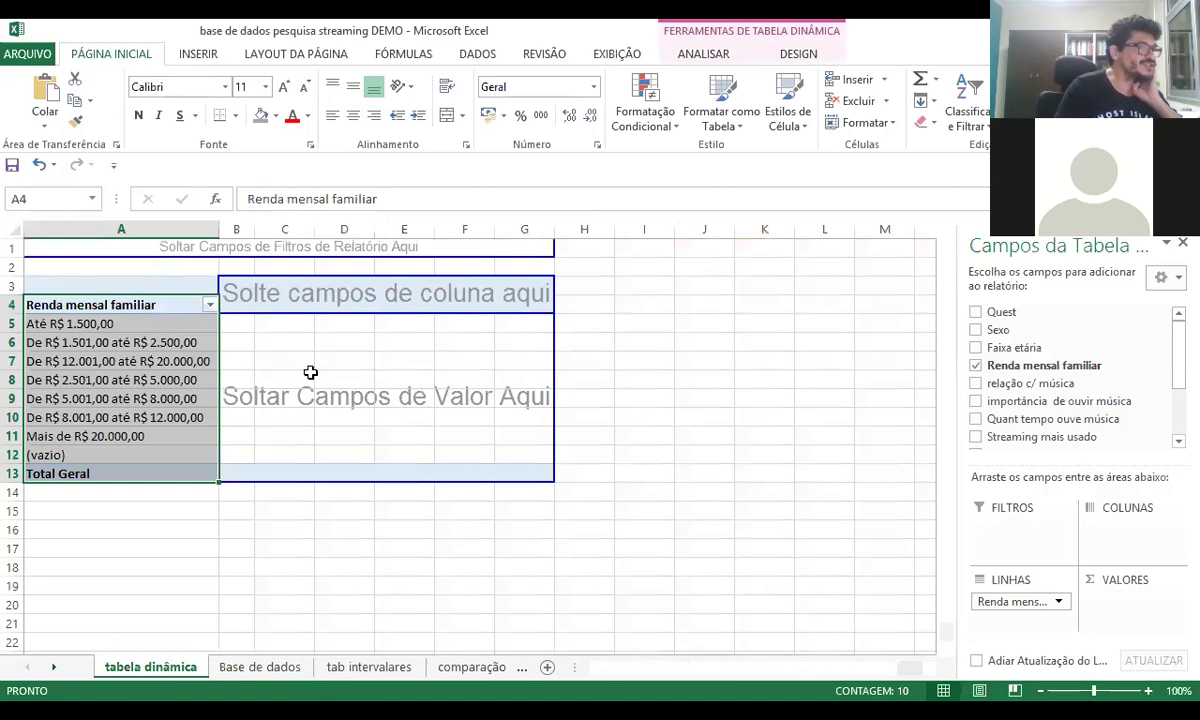
{"action": "left_click", "coordinate": [975, 365]}
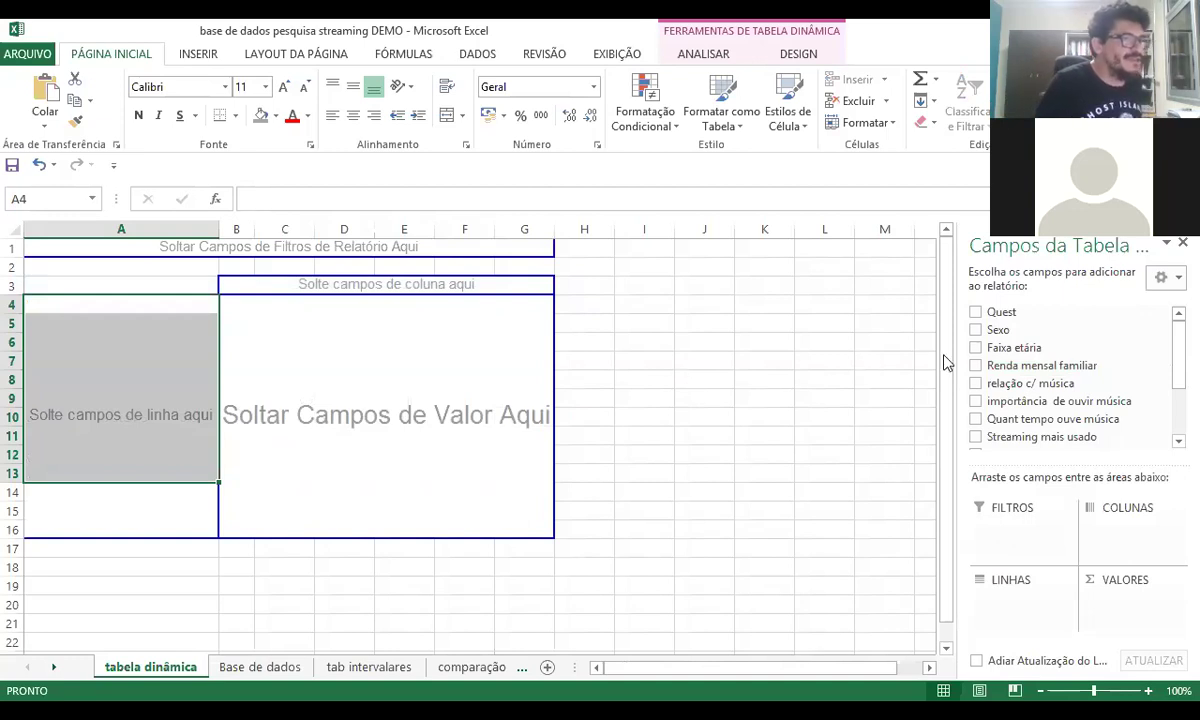
{"action": "left_click", "coordinate": [975, 331]}
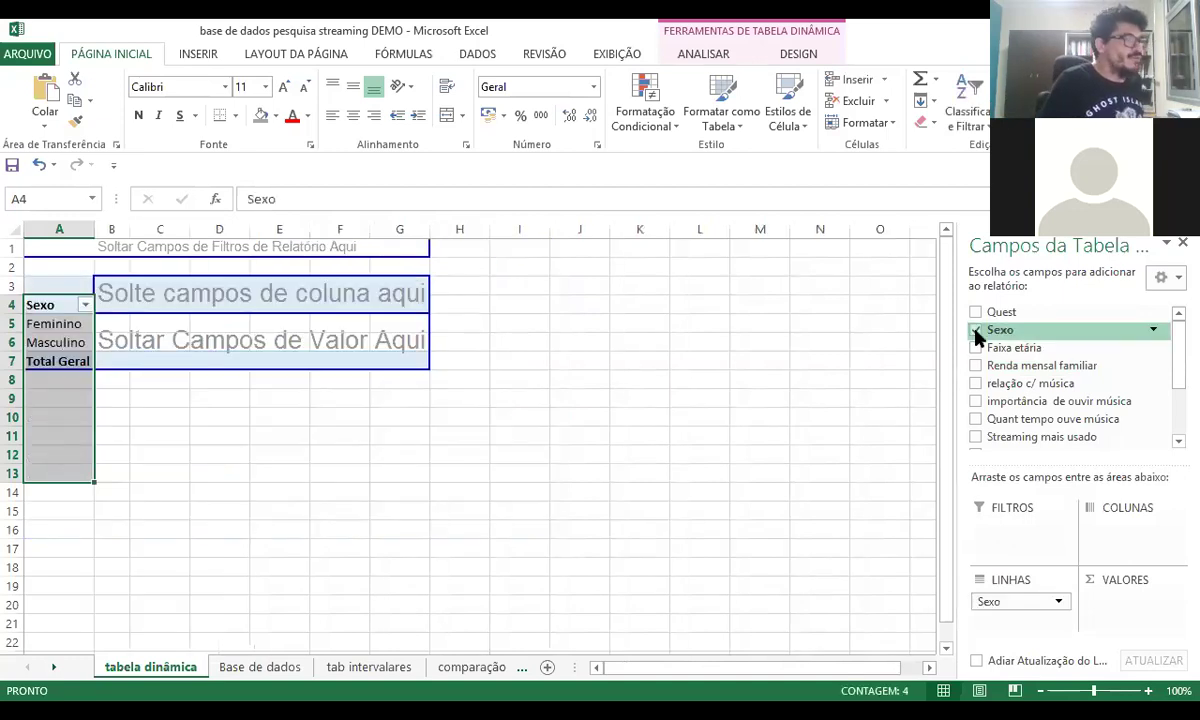
{"action": "left_click", "coordinate": [295, 566]}
{"action": "left_click", "coordinate": [150, 341]}
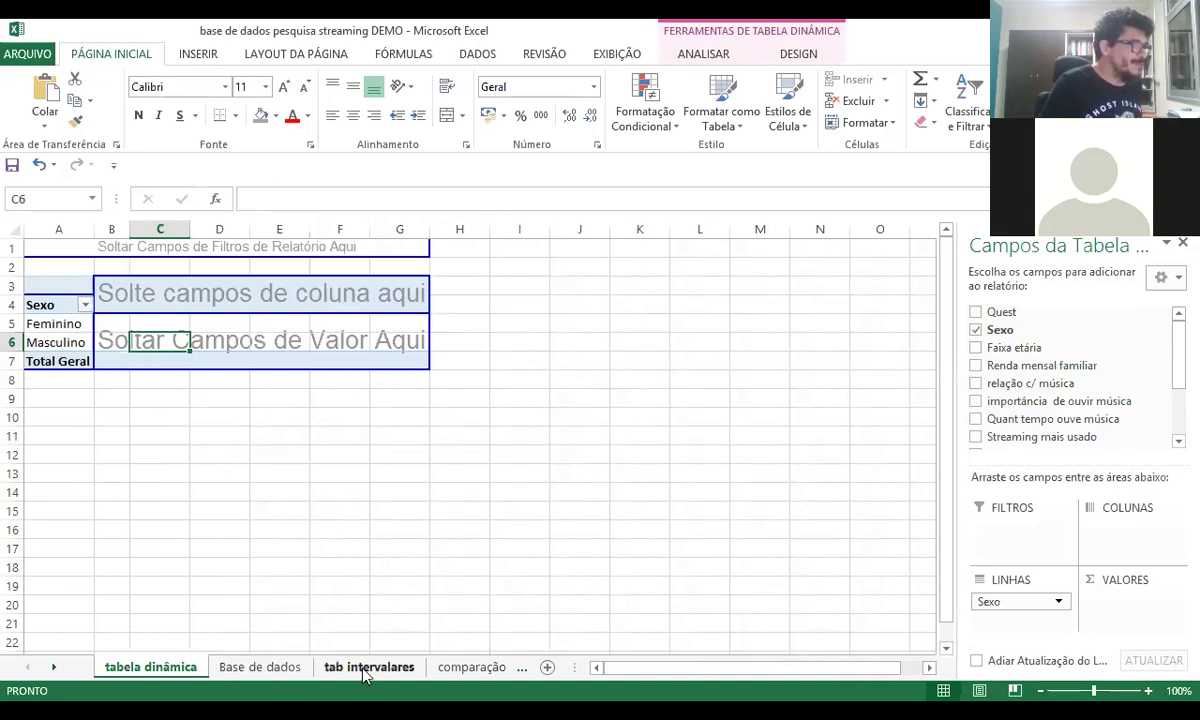
Examine the table templates on the tab intervalares, comparação de méd and tab nominais sheets
{"action": "left_click", "coordinate": [55, 668]}
{"action": "left_click", "coordinate": [255, 667]}
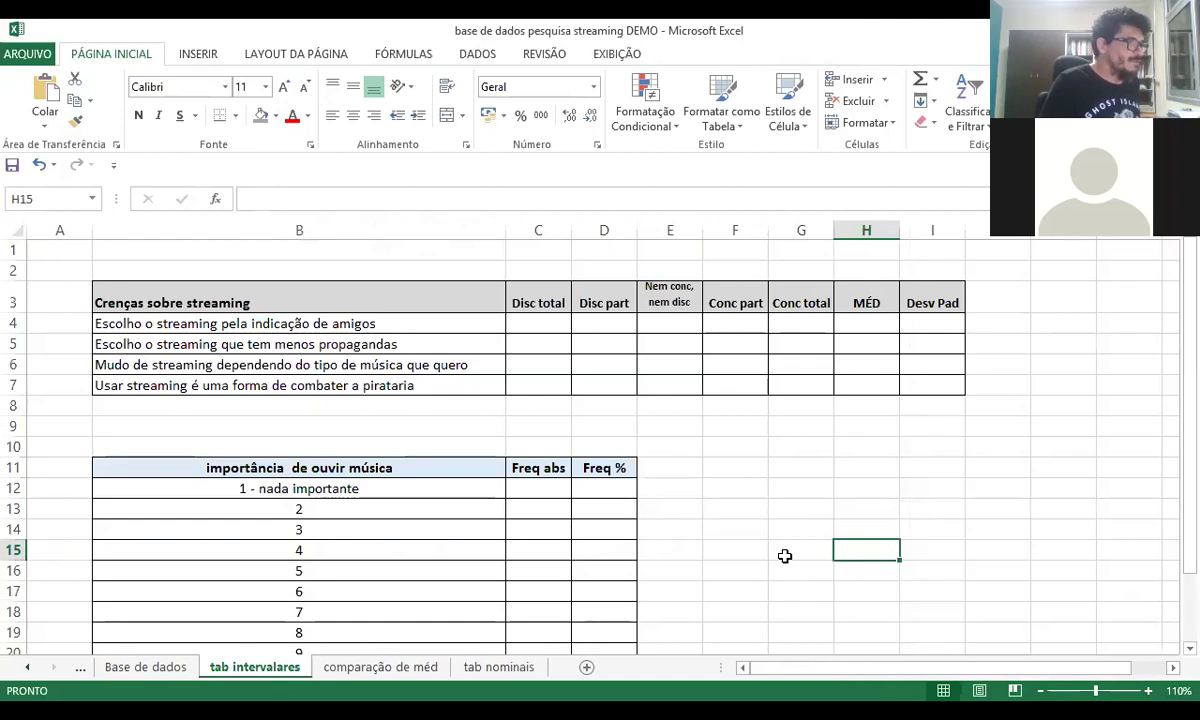
{"action": "scroll", "coordinate": [784, 557], "scroll_direction": "down", "scroll_amount": 1}
{"action": "scroll", "coordinate": [784, 557], "scroll_direction": "up", "scroll_amount": 1}
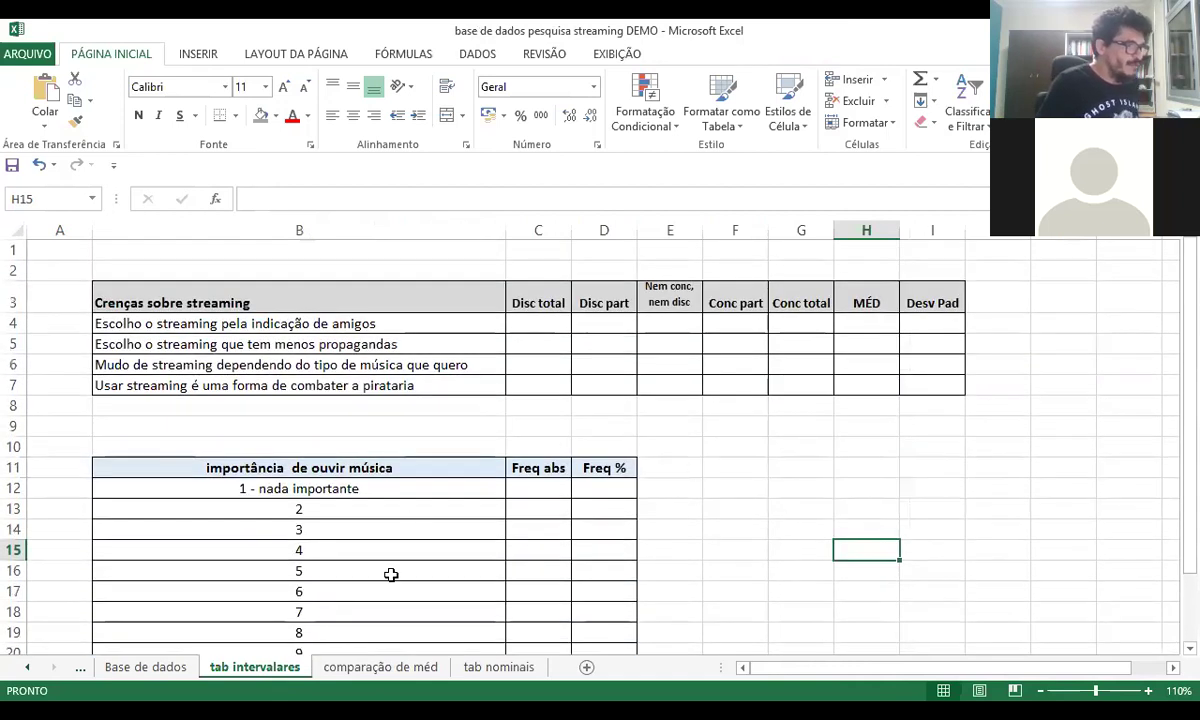
{"action": "left_click", "coordinate": [372, 677]}
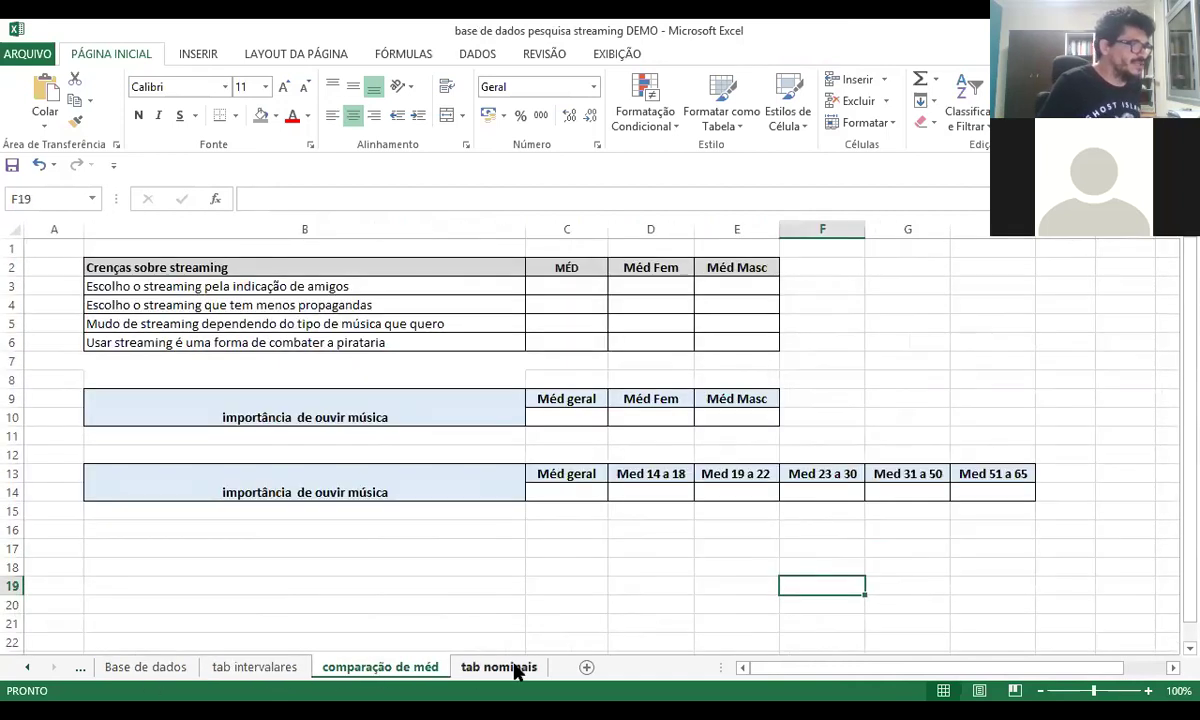
{"action": "left_click", "coordinate": [490, 668]}
{"action": "scroll", "coordinate": [618, 516], "scroll_direction": "up", "scroll_amount": 12}
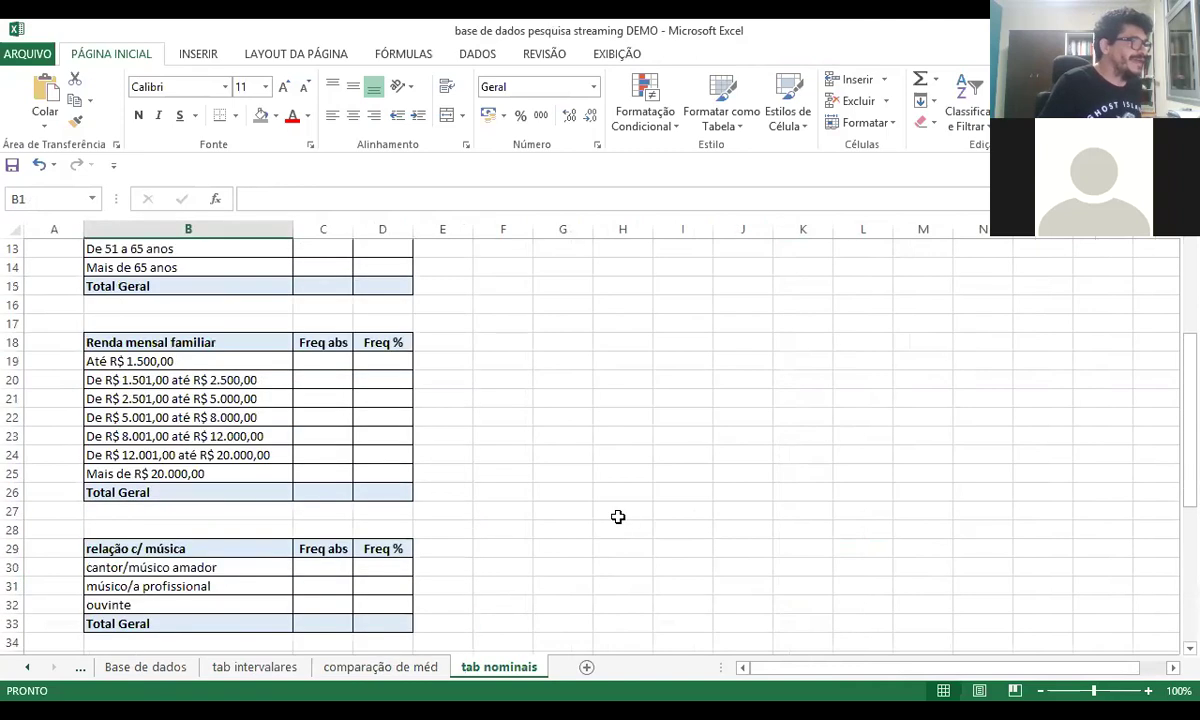
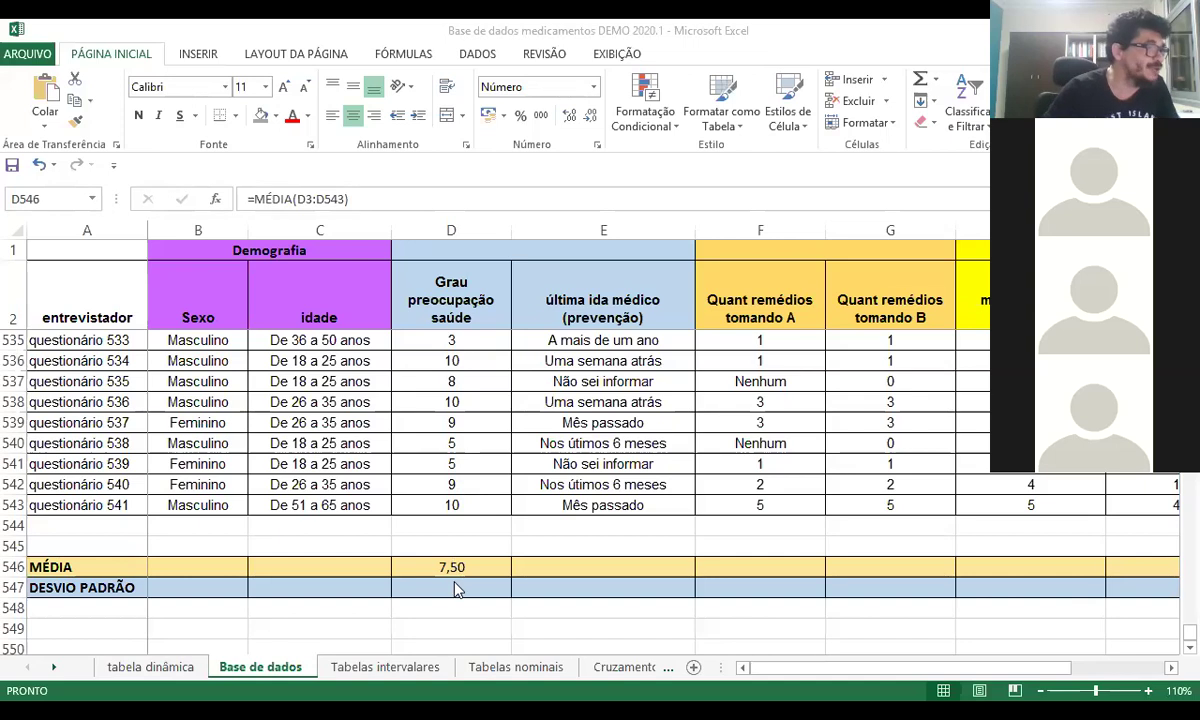
Insert the DESVPAD function in cell D547, the DESVIO PADRÃO row of the Grau preocupação saúde column
{"action": "left_click", "coordinate": [456, 587]}
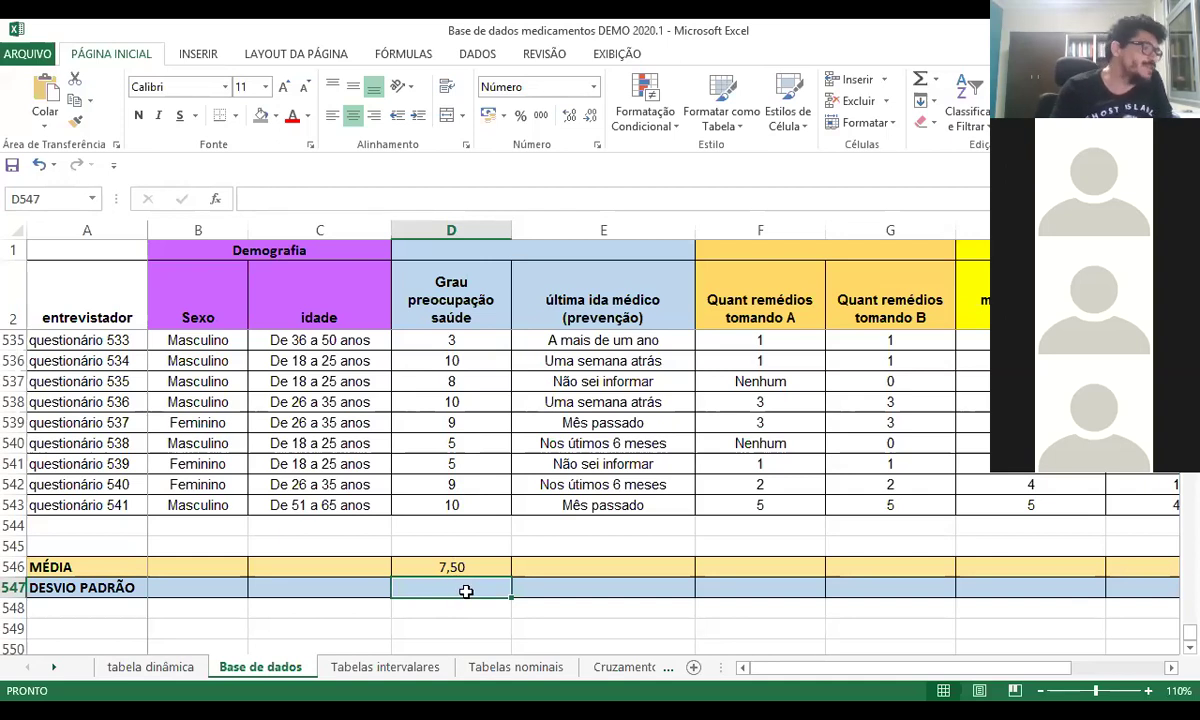
{"action": "left_click", "coordinate": [466, 567]}
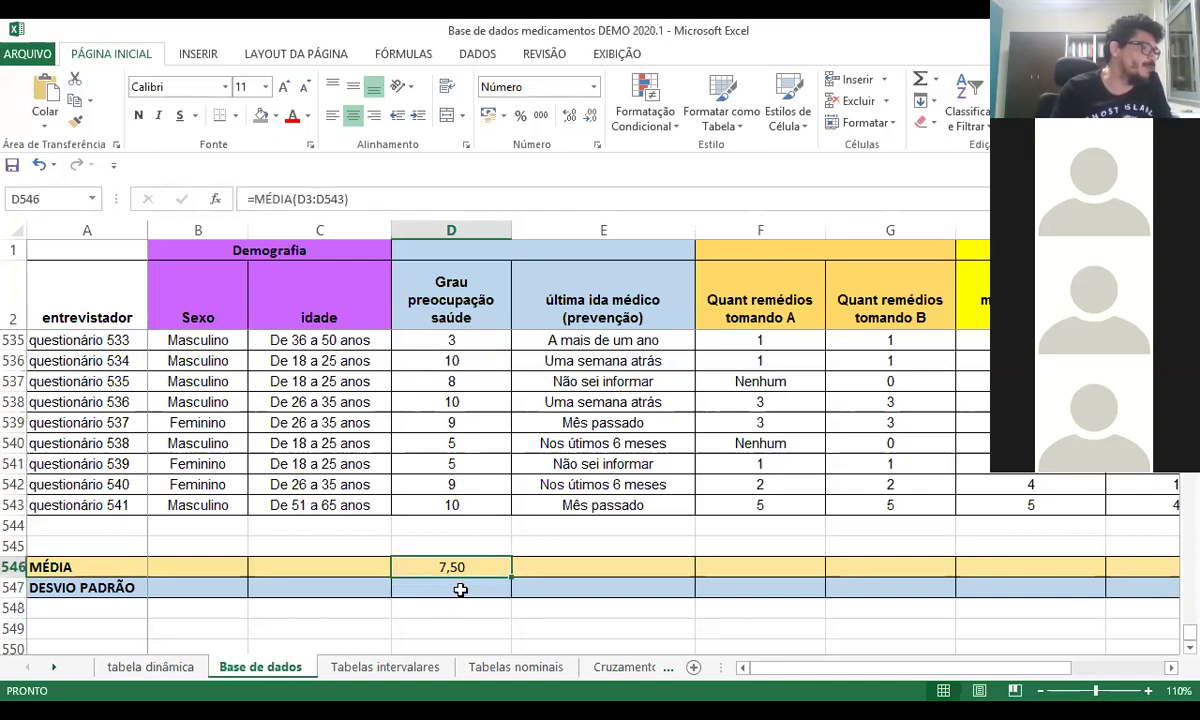
{"action": "left_click", "coordinate": [460, 590]}
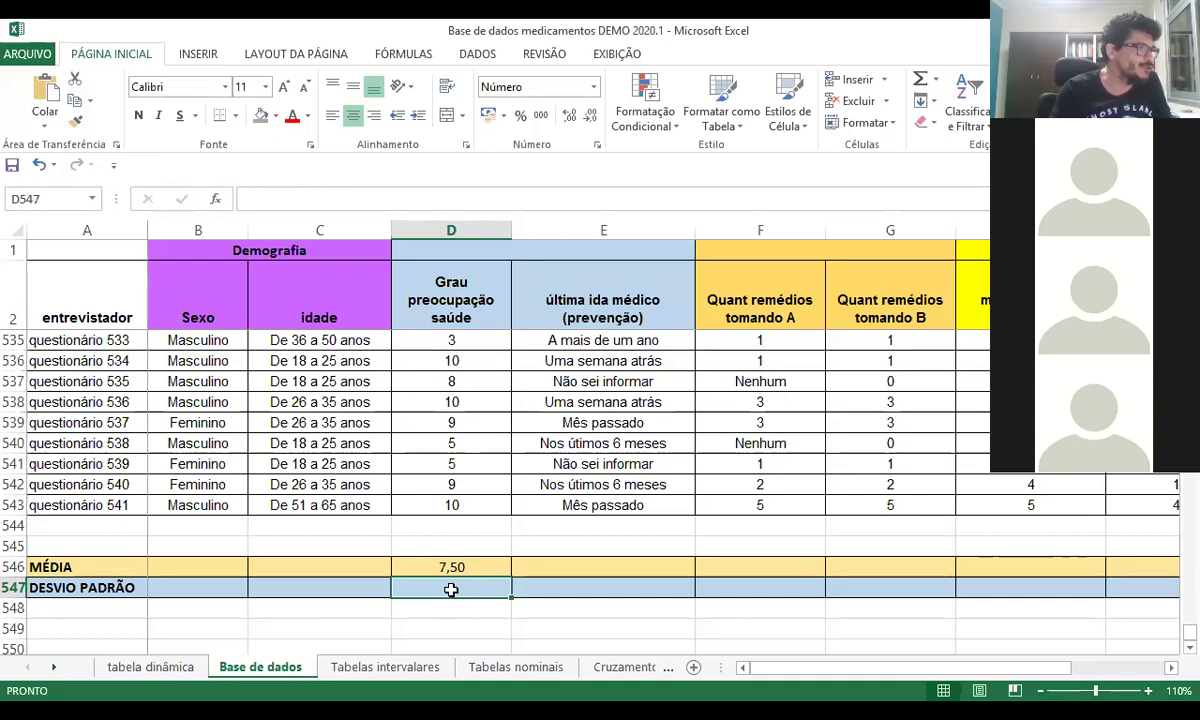
{"action": "left_click", "coordinate": [219, 200]}
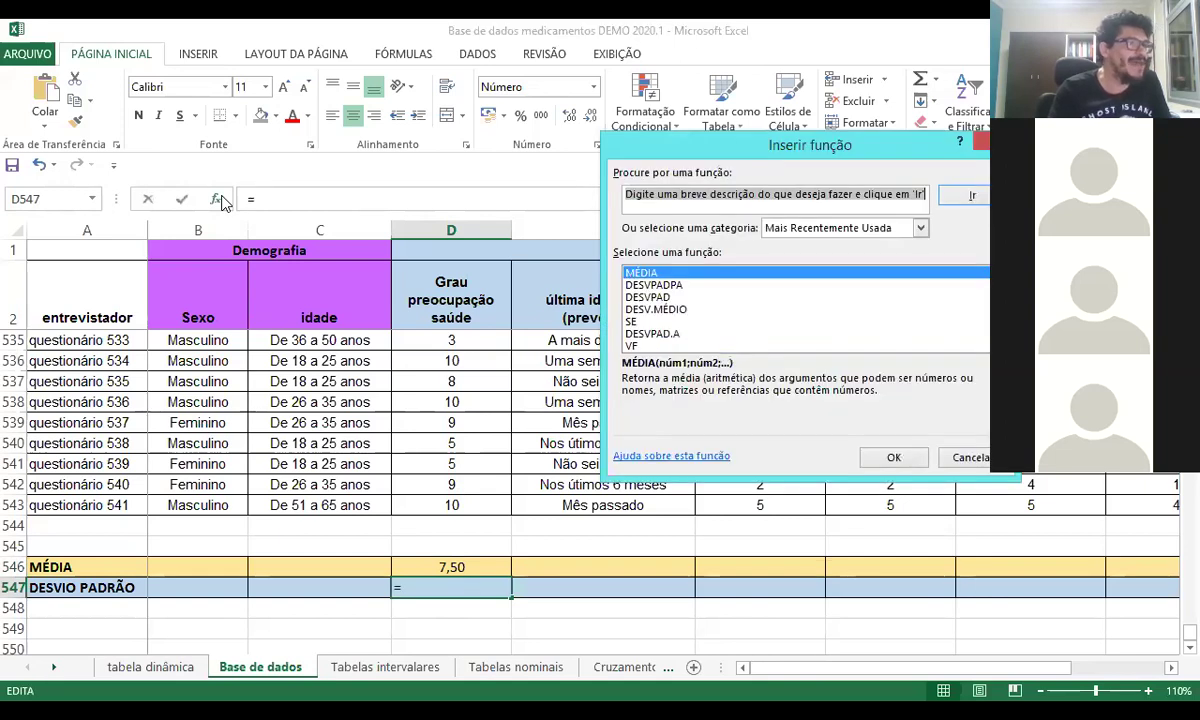
{"action": "left_click", "coordinate": [640, 298]}
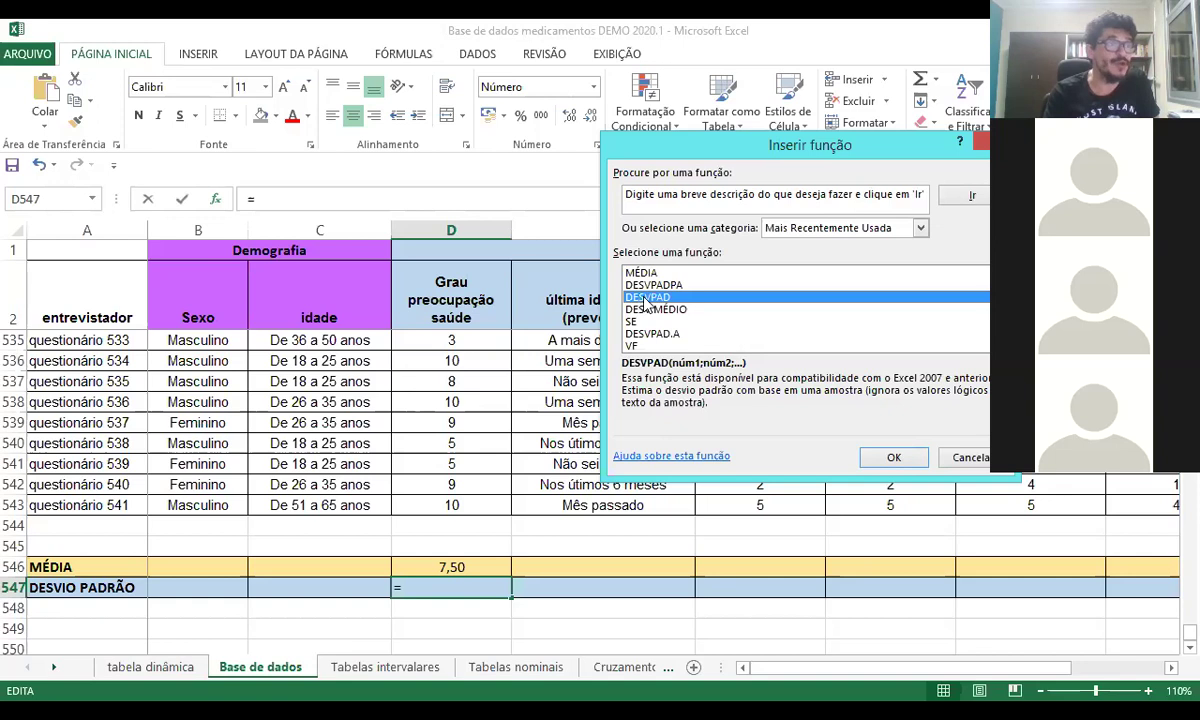
{"action": "left_click", "coordinate": [921, 228]}
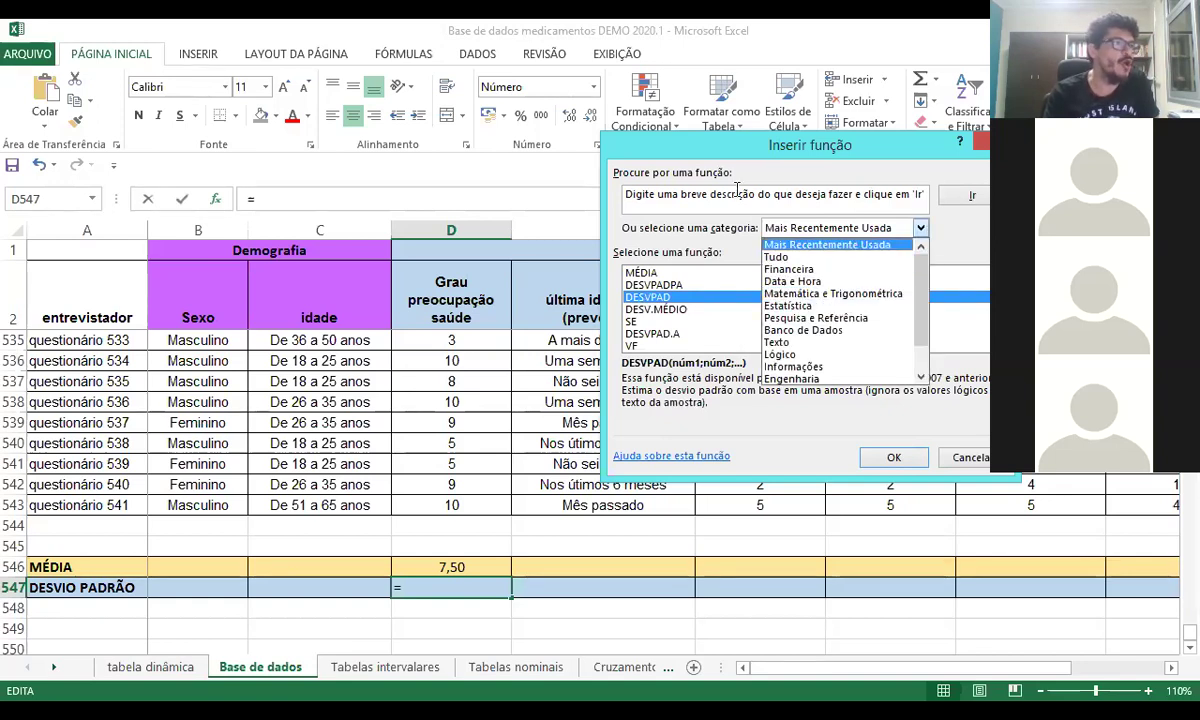
{"action": "left_click", "coordinate": [647, 297]}
{"action": "left_click", "coordinate": [645, 298]}
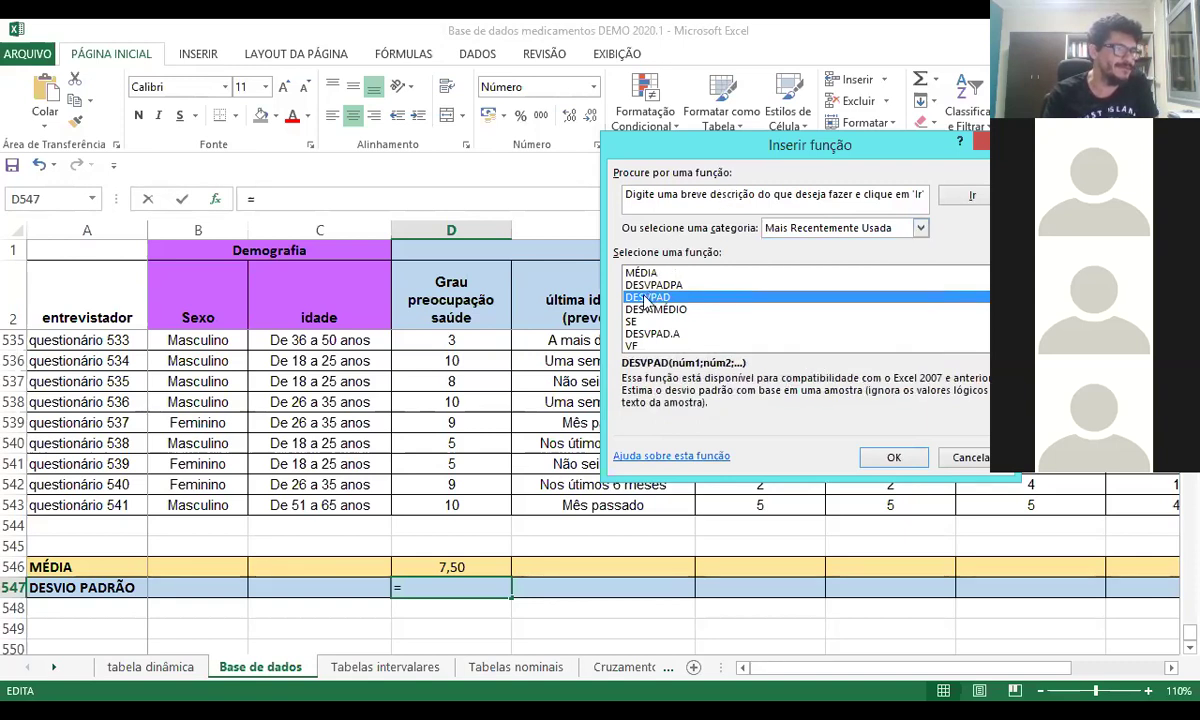
{"action": "left_click", "coordinate": [895, 458]}
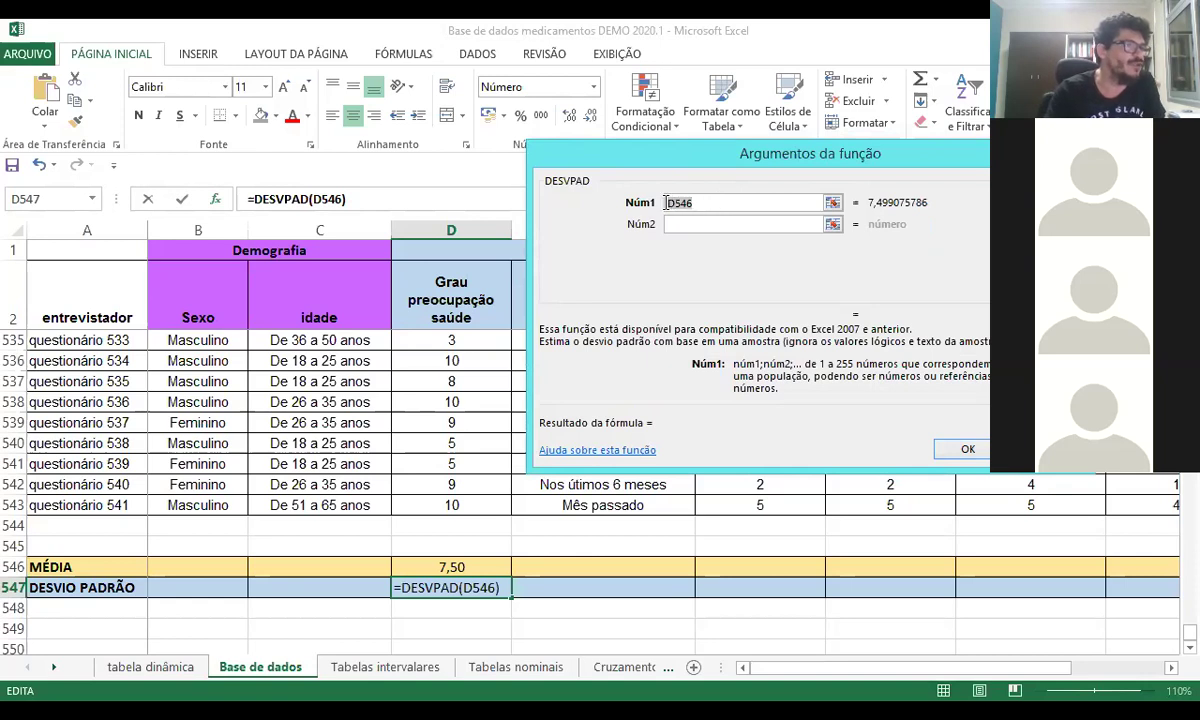
Replace the suggested DESVPAD argument with the range D3:D543 and complete the standard deviation formula
{"action": "key", "text": "BackSpace"}
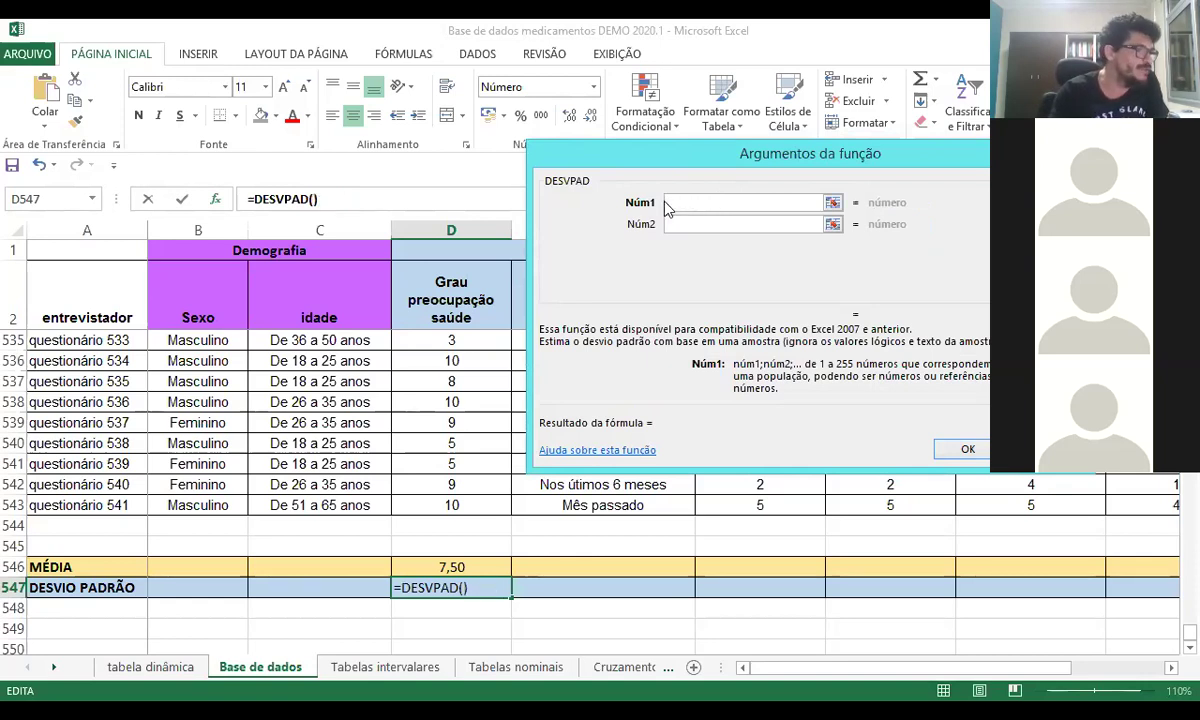
{"action": "left_click", "coordinate": [455, 505]}
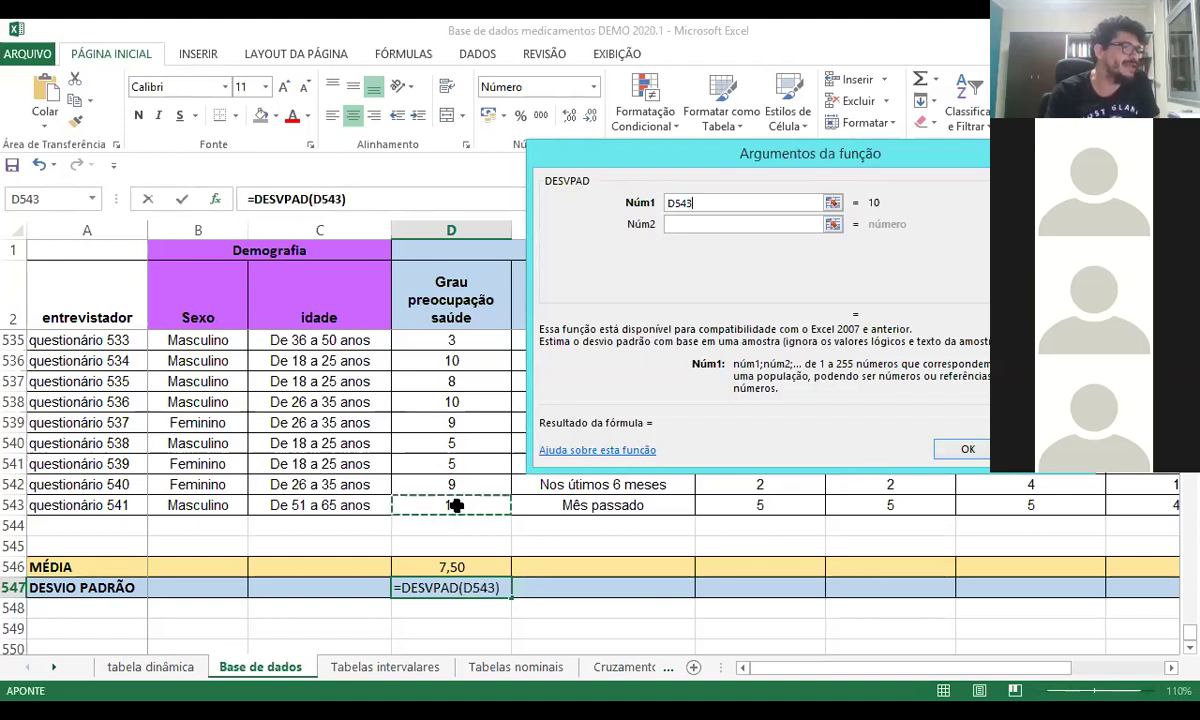
{"action": "left_click_drag", "start_coordinate": [455, 505], "coordinate": [454, 345]}
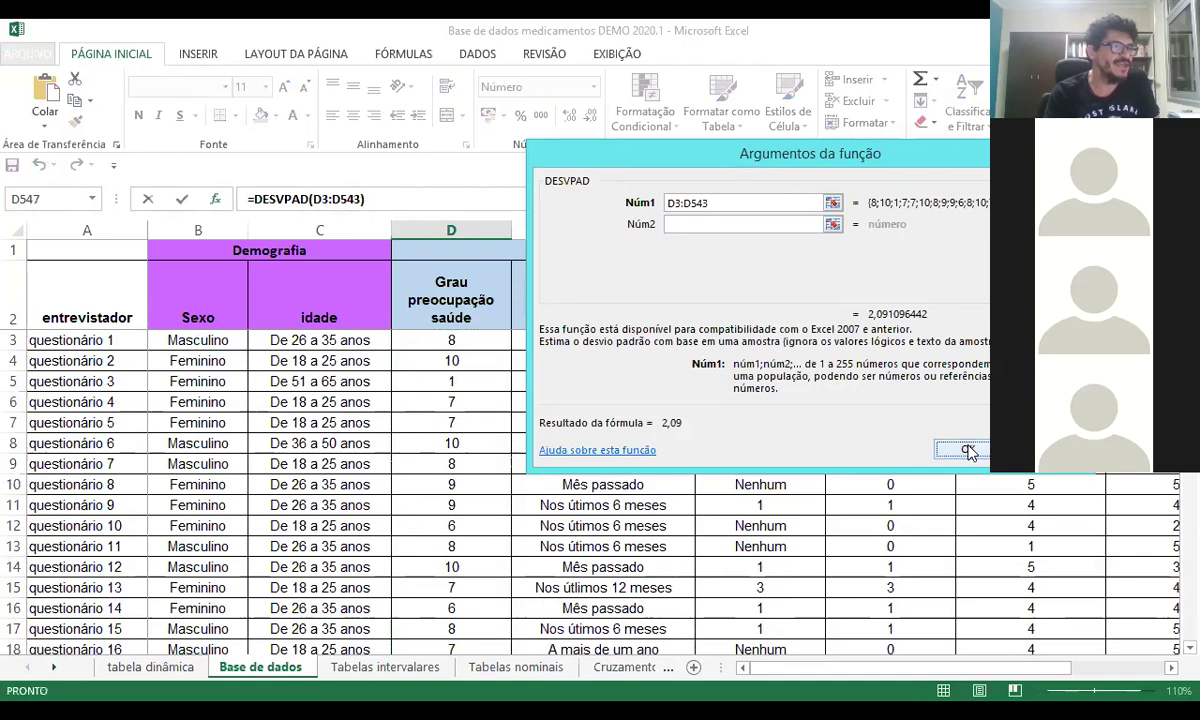
{"action": "left_click", "coordinate": [967, 449]}
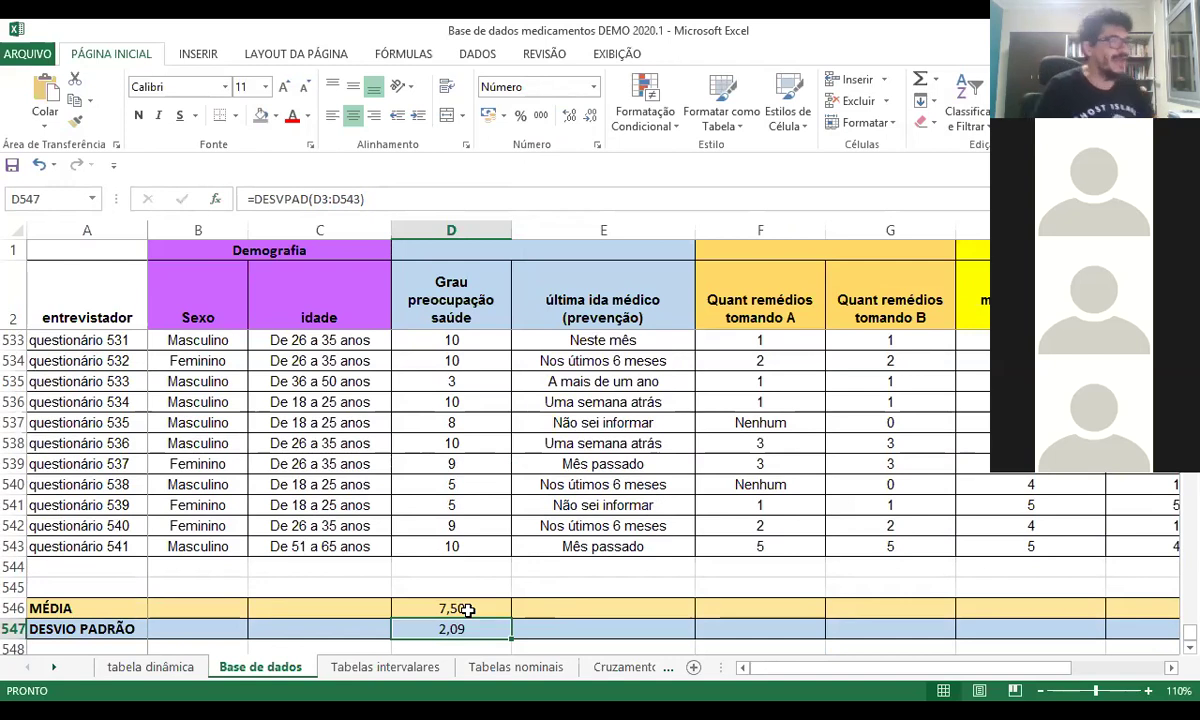
{"action": "scroll", "coordinate": [541, 575], "scroll_direction": "down", "scroll_amount": 2}
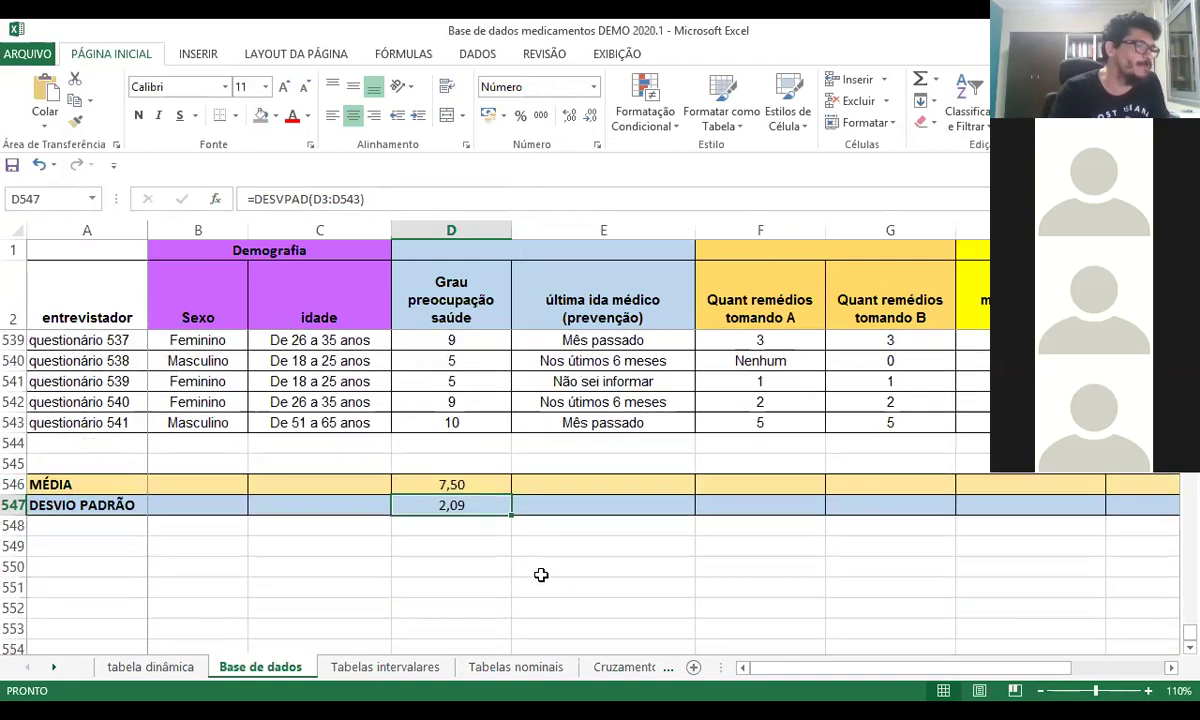